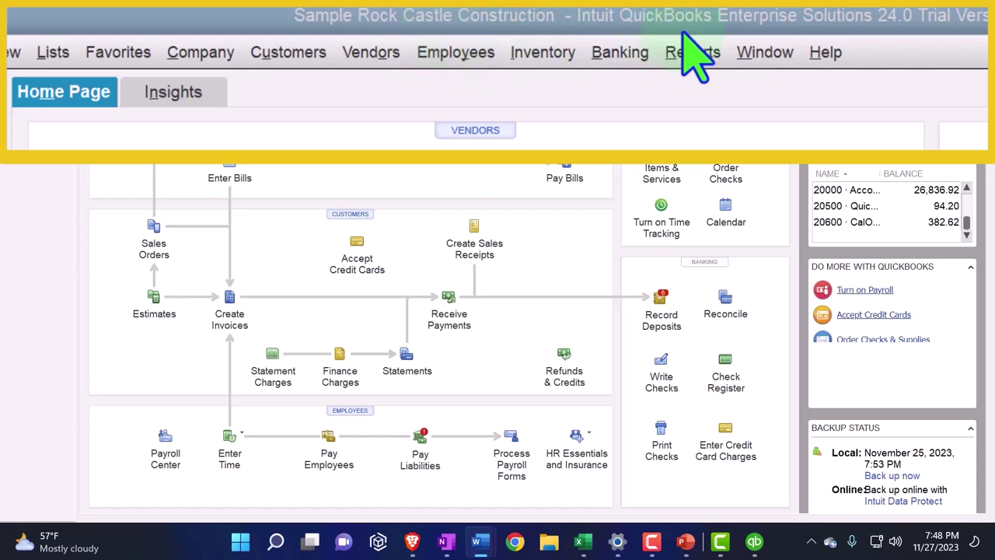
Step: Glance at the View and Company menus, then show the Reports > Company & Financial submenu
click(781, 35)
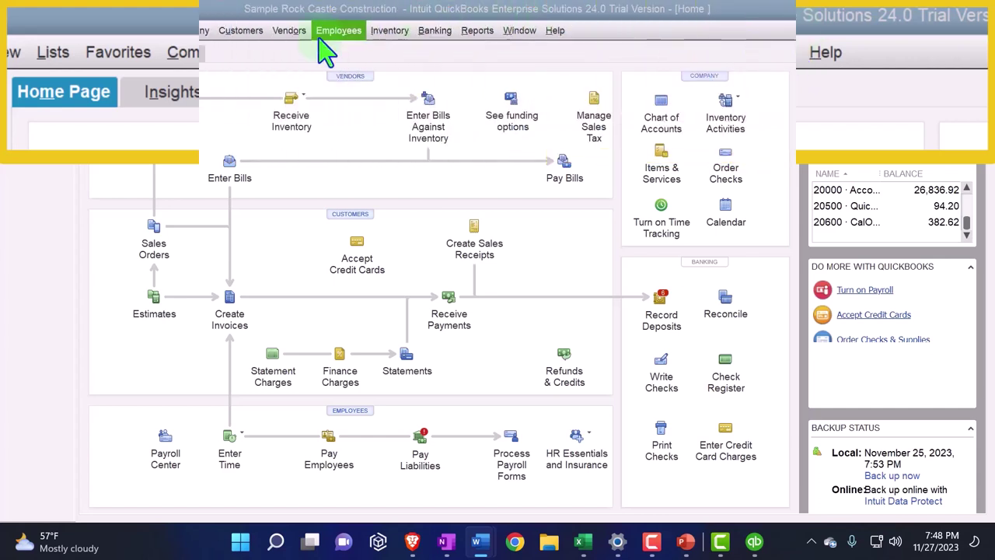
click(72, 33)
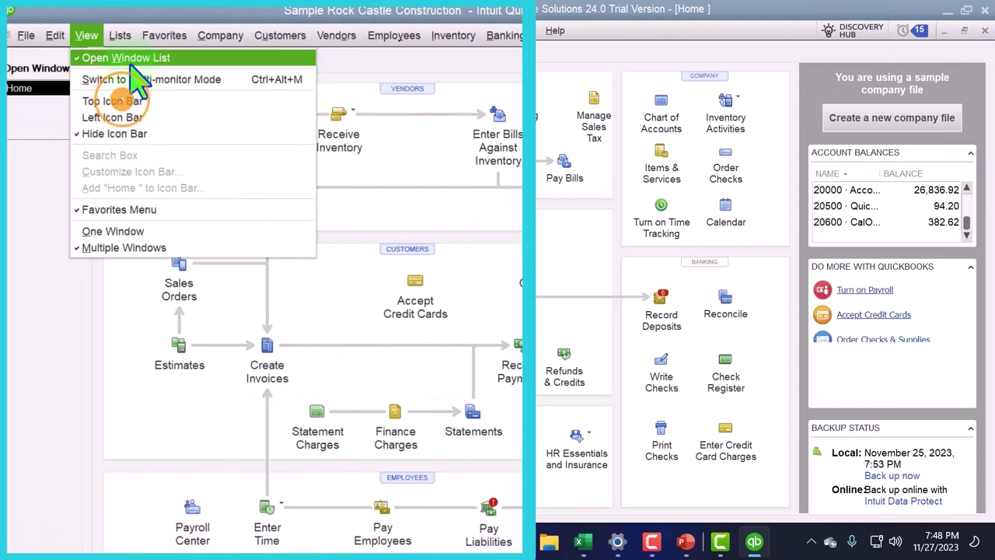
click(34, 183)
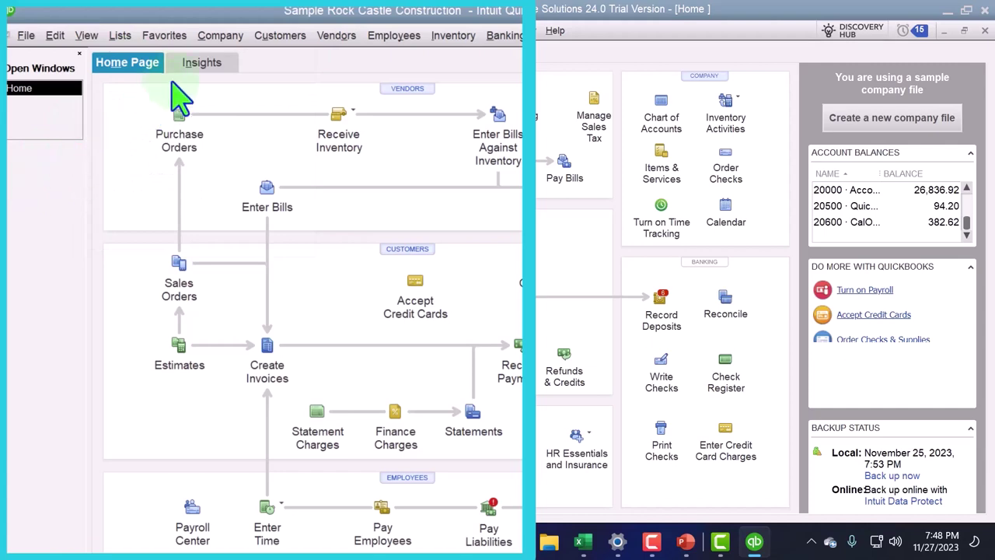
click(220, 35)
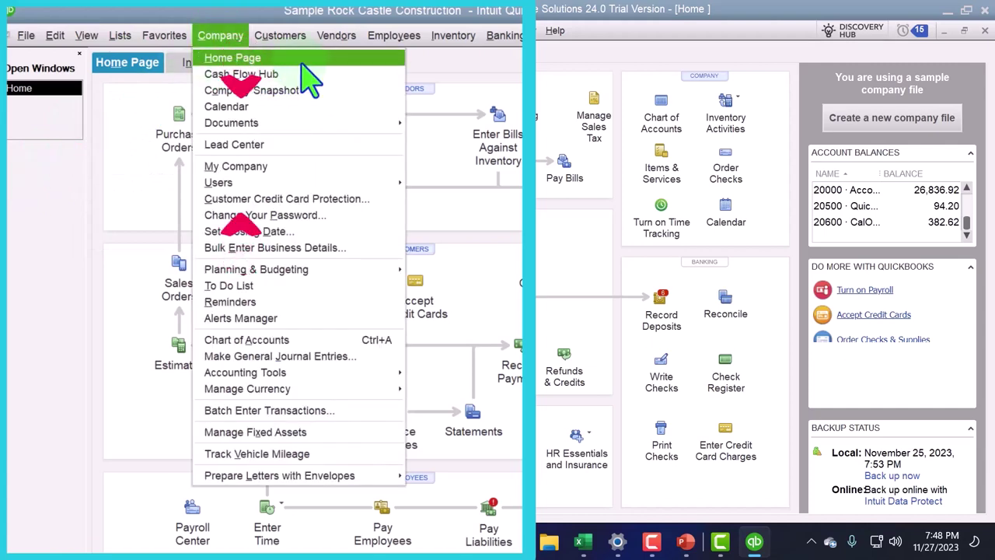
mouse_move(461, 35)
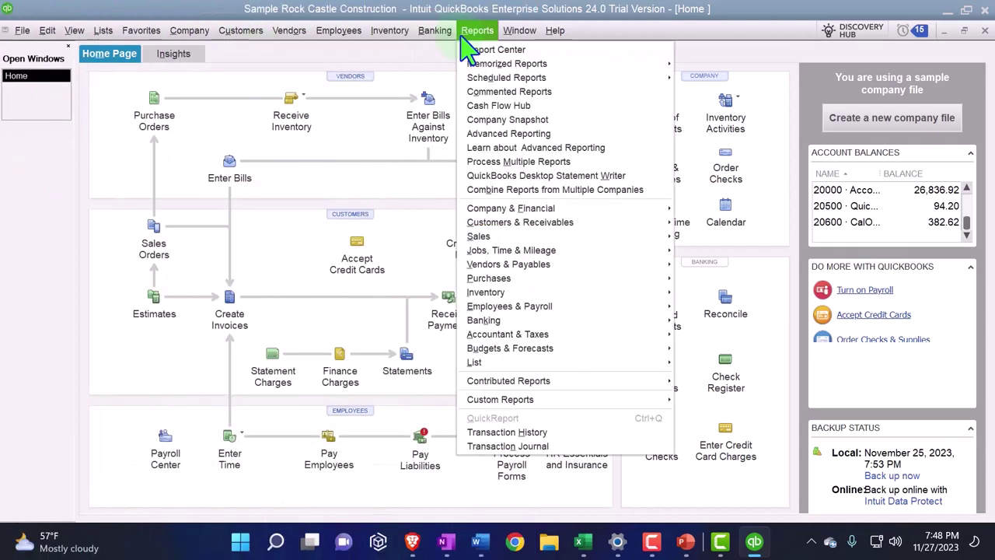
mouse_move(570, 209)
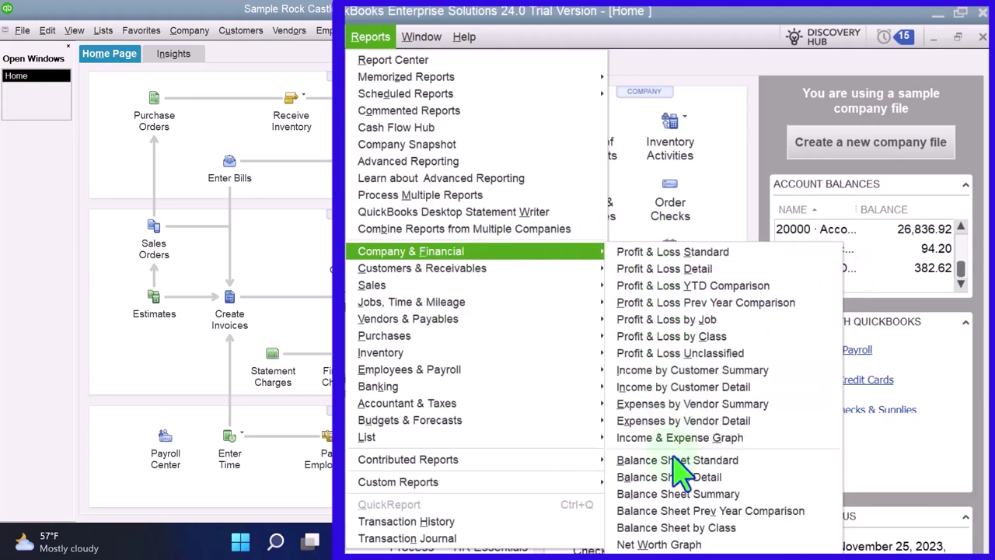
Step: Open the Standard Balance Sheet and set its dates to 01/01/2027–12/31/2027
click(738, 460)
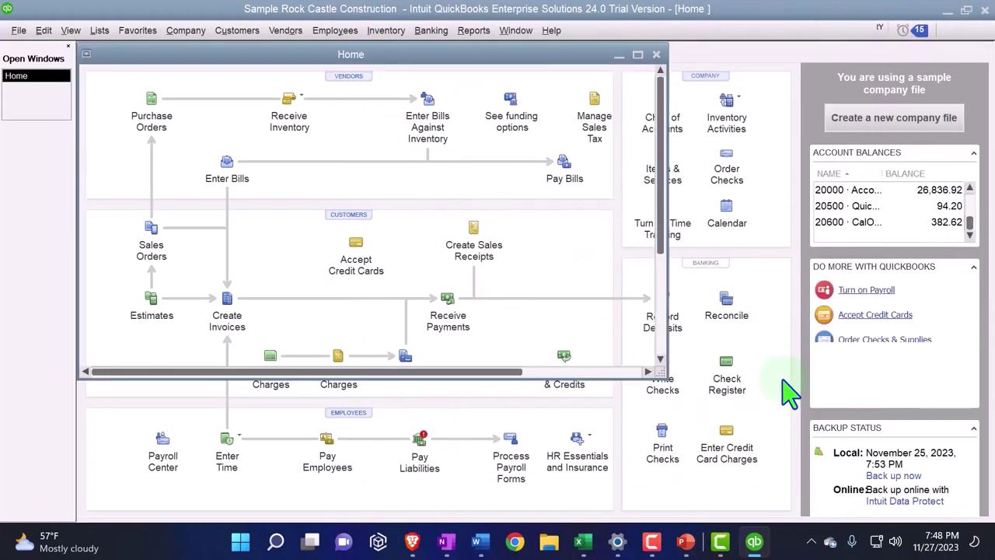
click(149, 54)
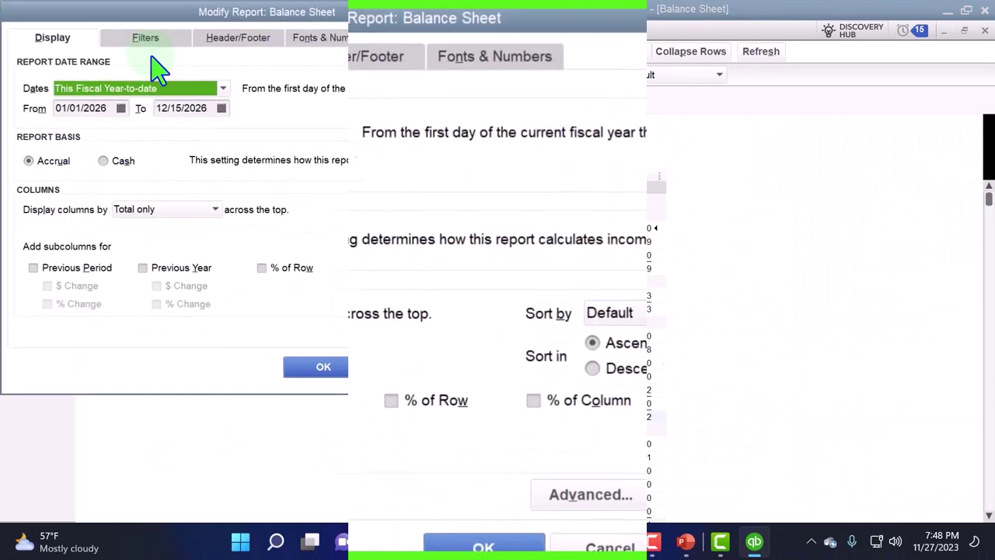
text(0)
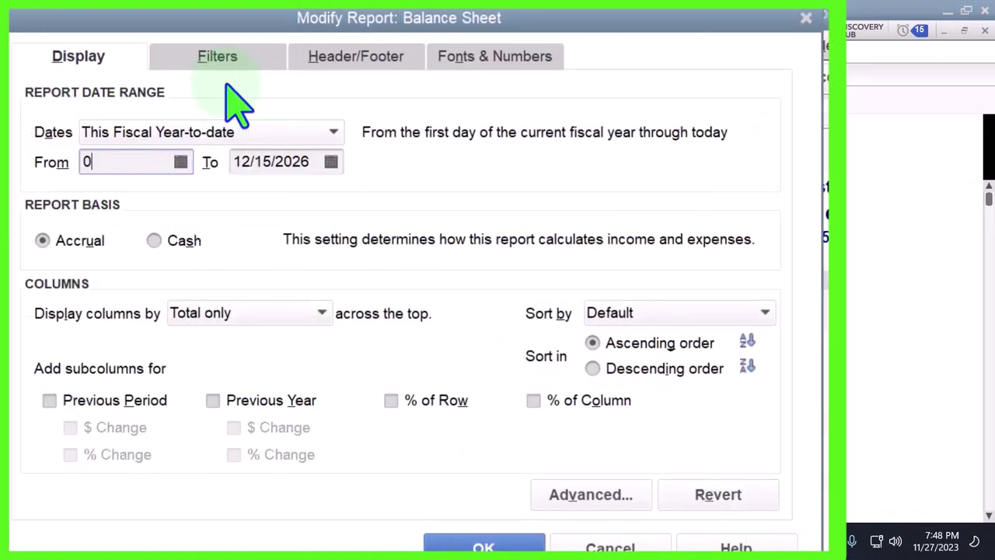
text(1/01/2027)
key(Tab)
text(1)
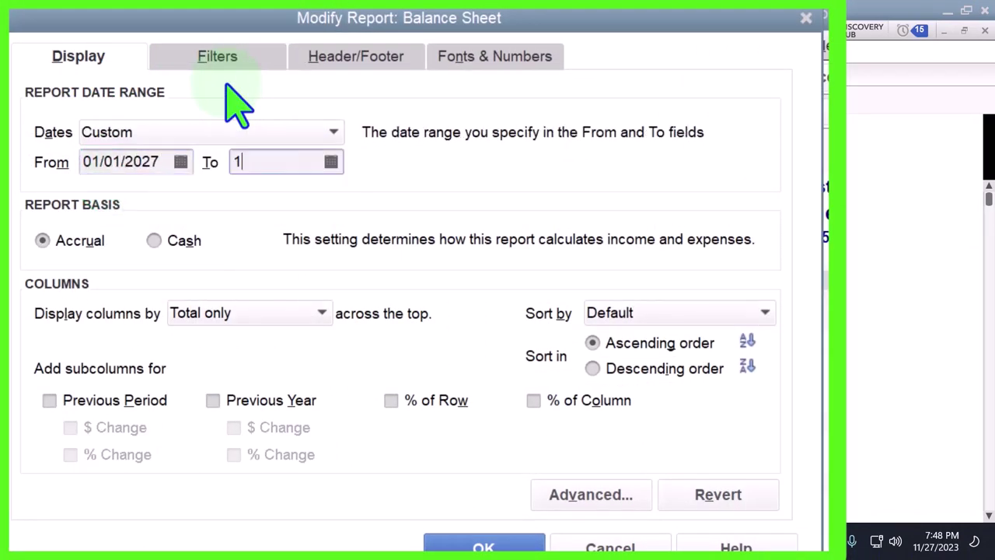
text(23127)
key(Tab)
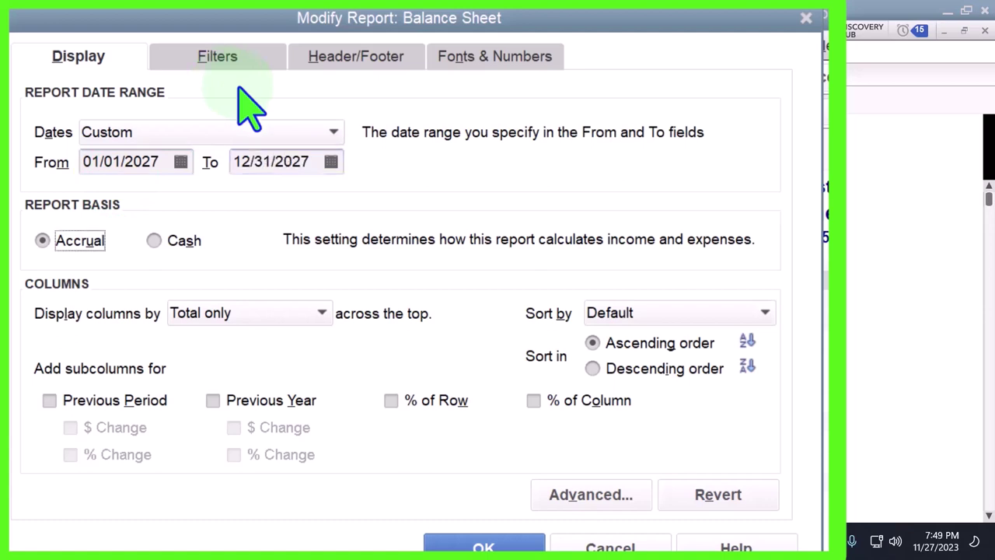
Step: Enlarge the column label font and related fonts to 14 point and apply
click(457, 65)
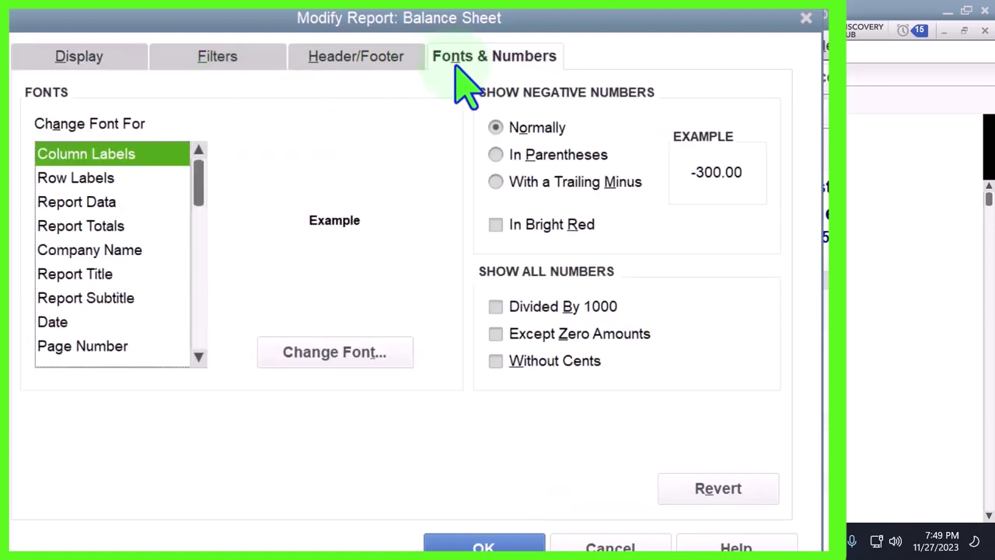
click(391, 362)
scroll(385, 256, down, 1)
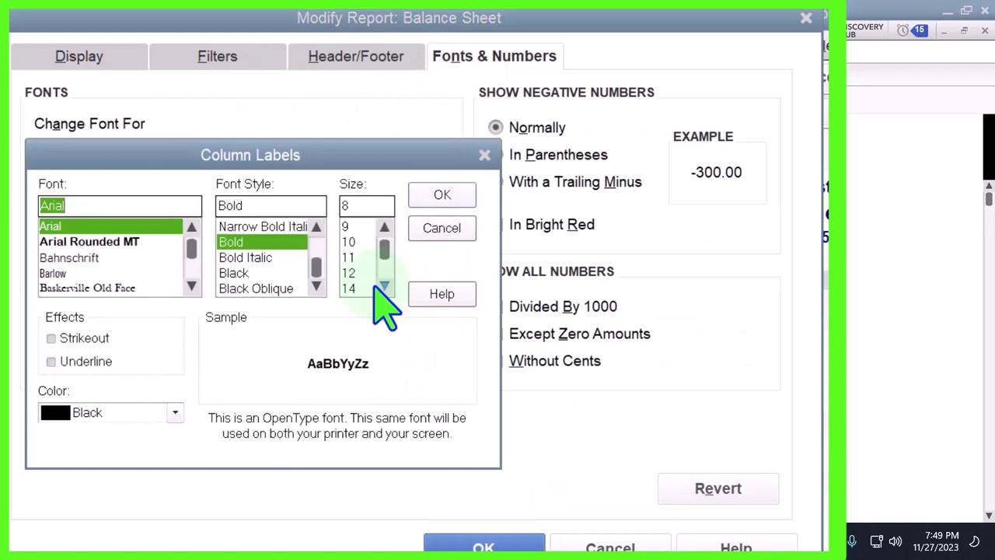
click(360, 288)
click(437, 198)
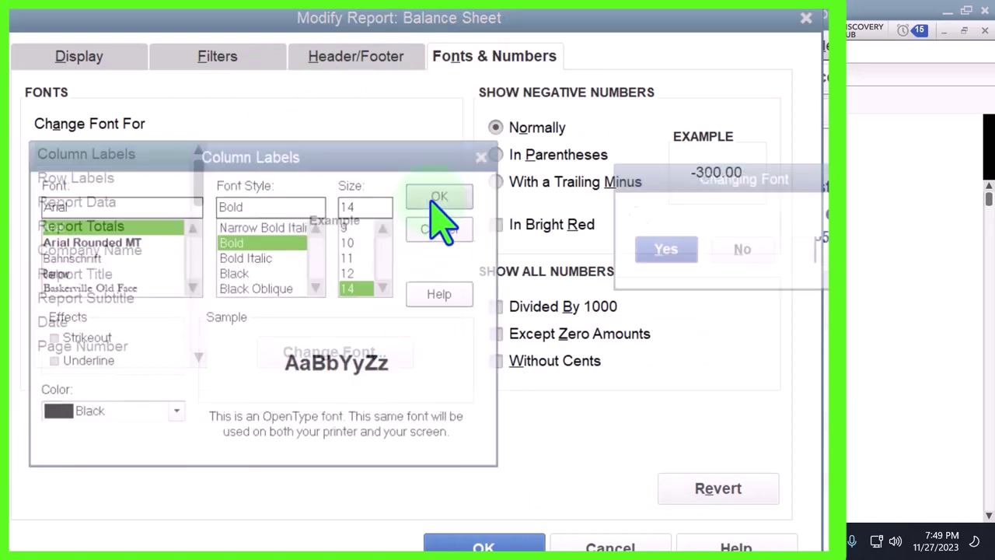
click(649, 250)
click(483, 547)
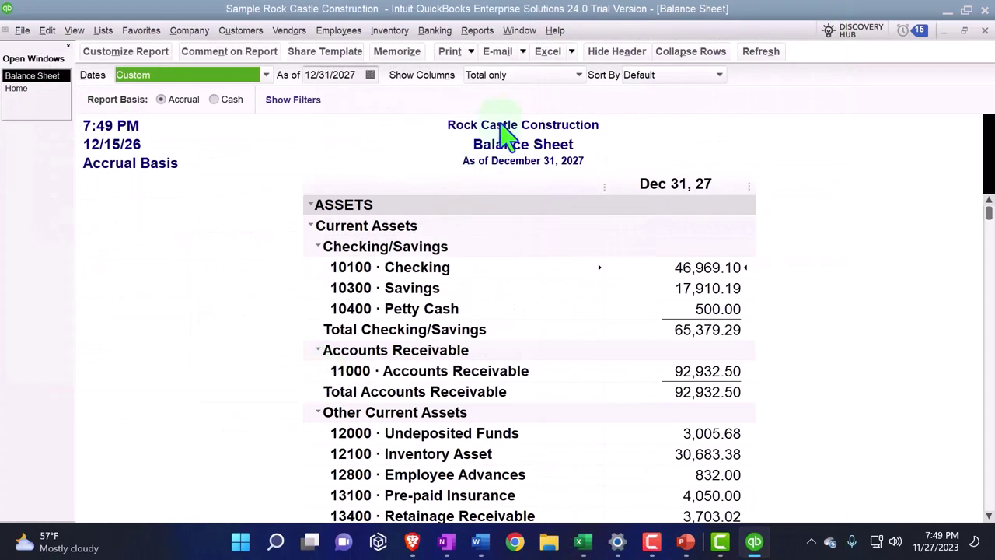
Step: Open the Standard Profit & Loss for 01/01/2027–06/30/2027 with columns by month
click(477, 29)
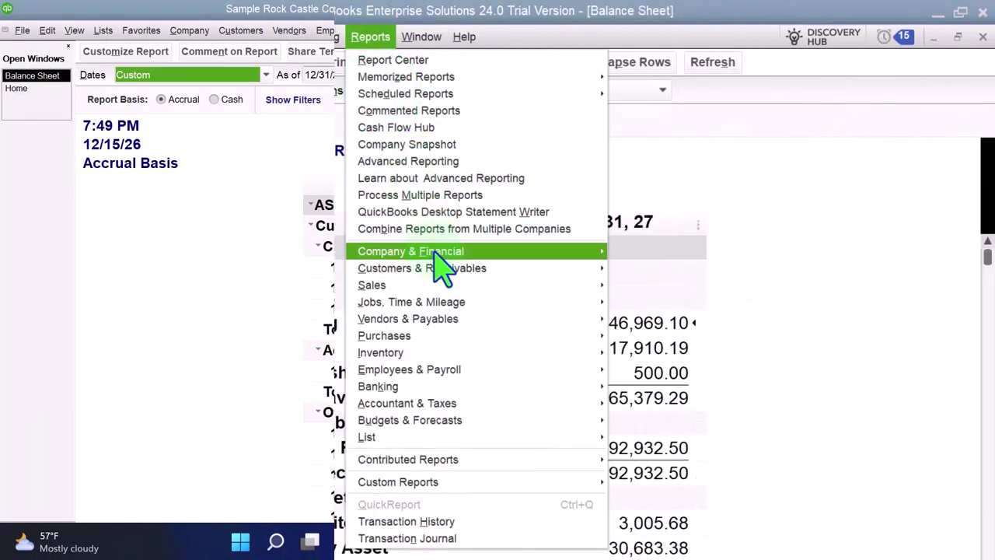
mouse_move(436, 253)
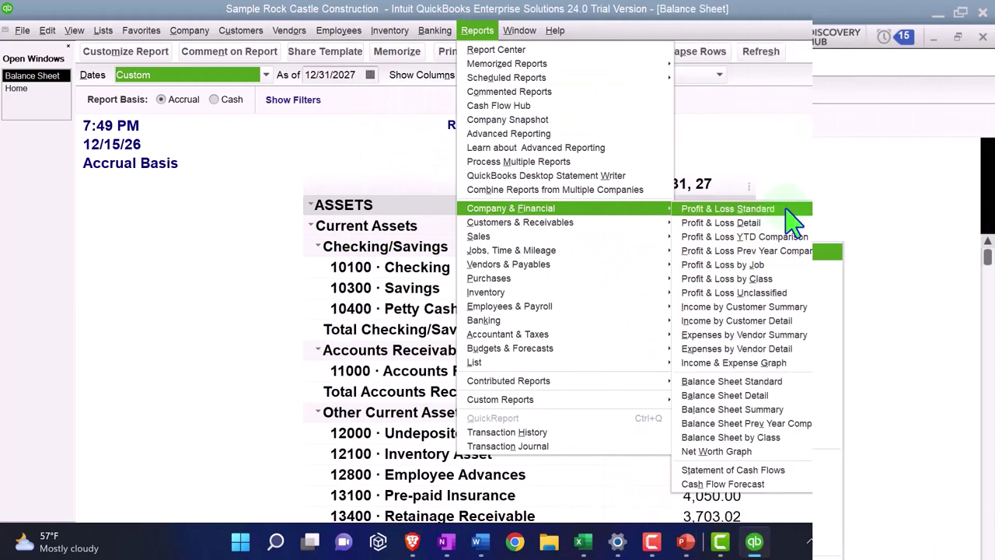
click(787, 210)
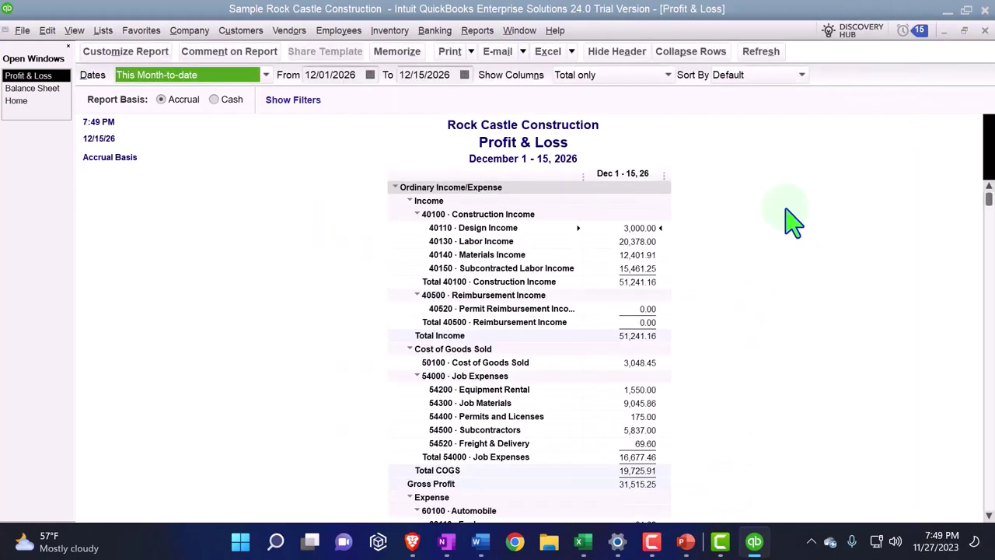
key(Tab)
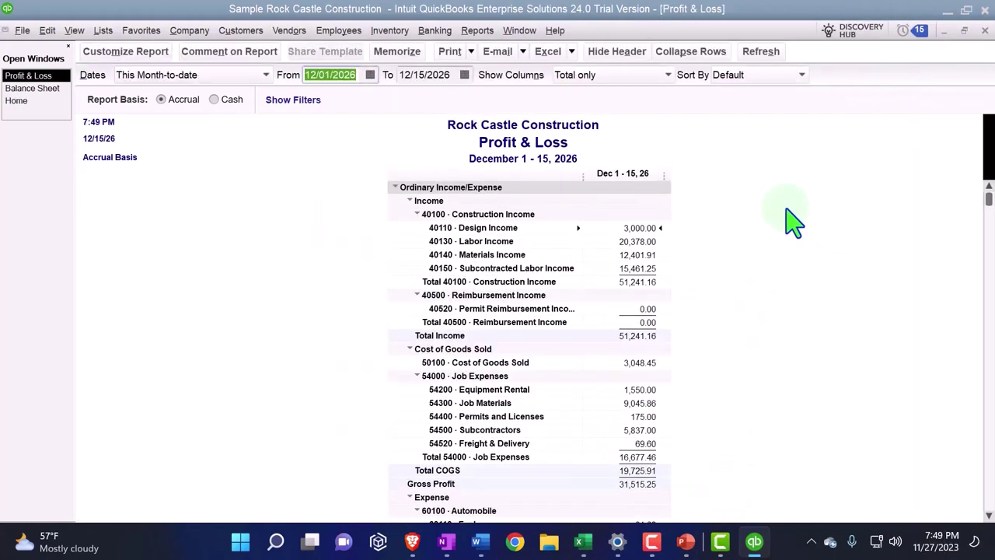
text(01012027)
key(Tab)
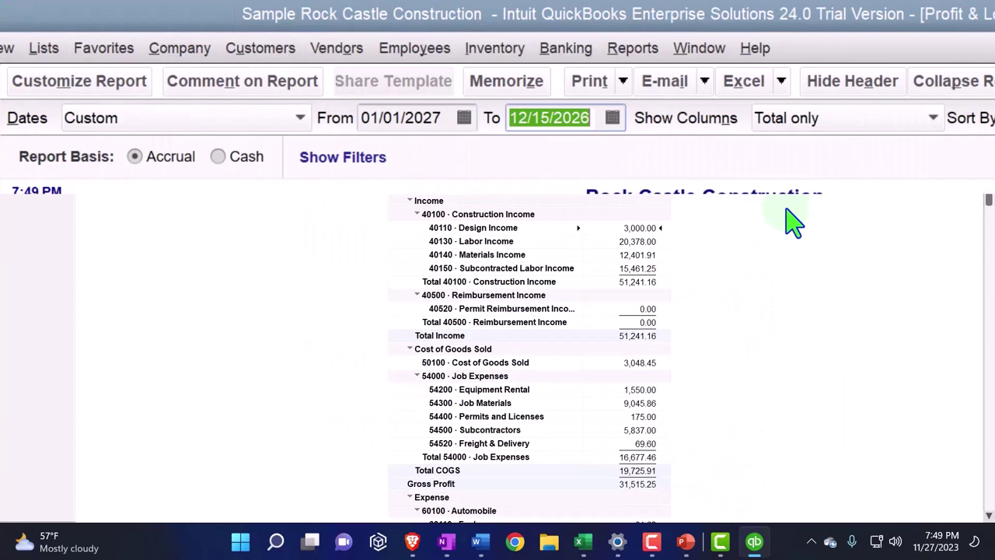
text(16)
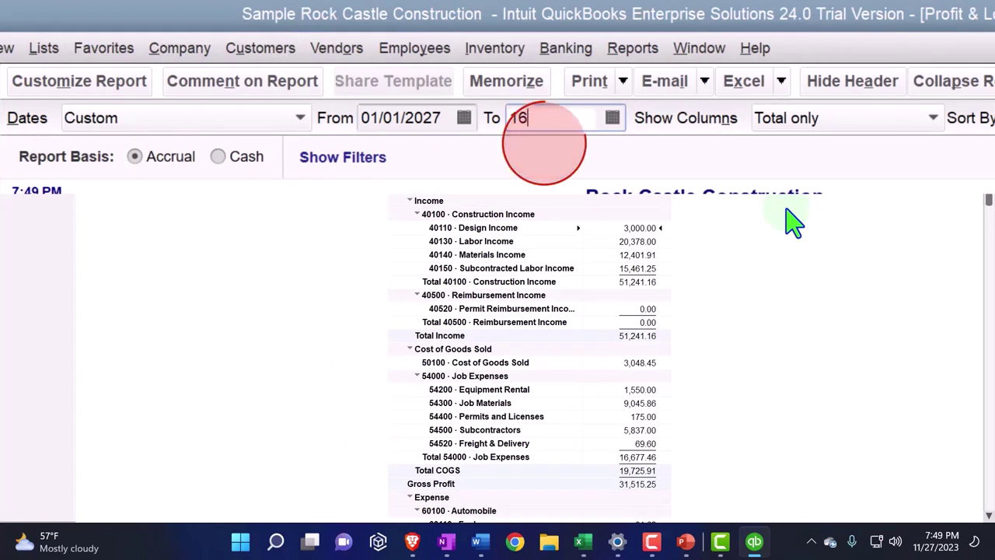
key(BackSpace)
key(BackSpace)
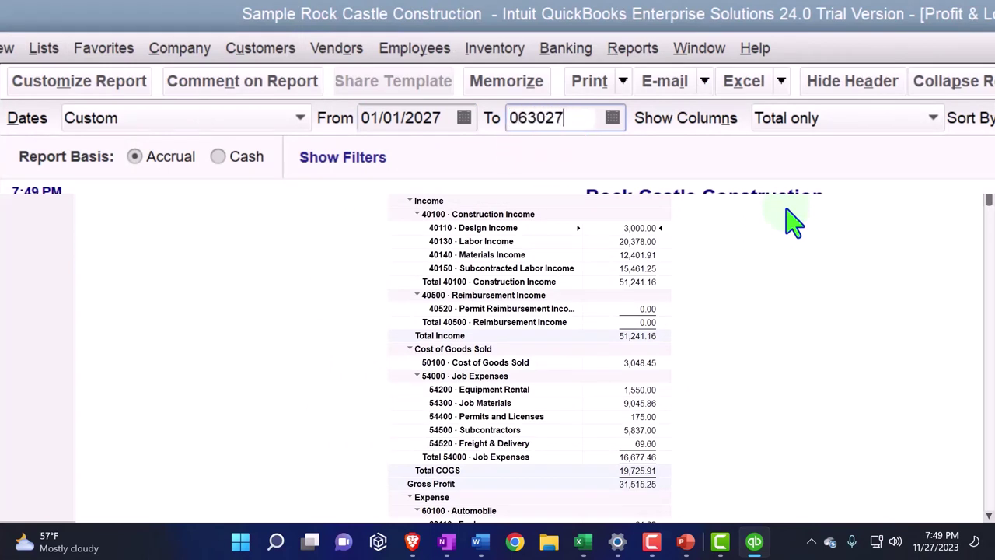
key(Tab)
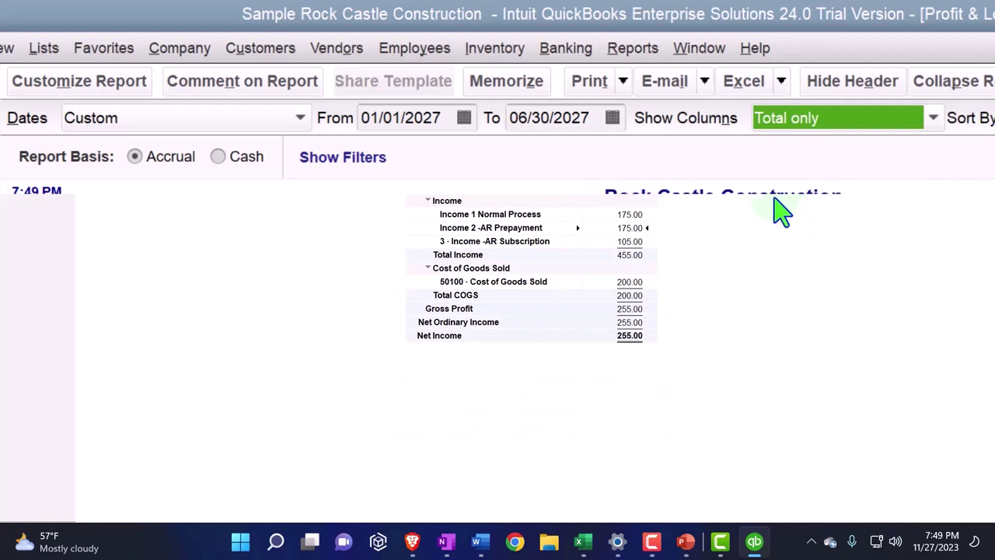
click(932, 121)
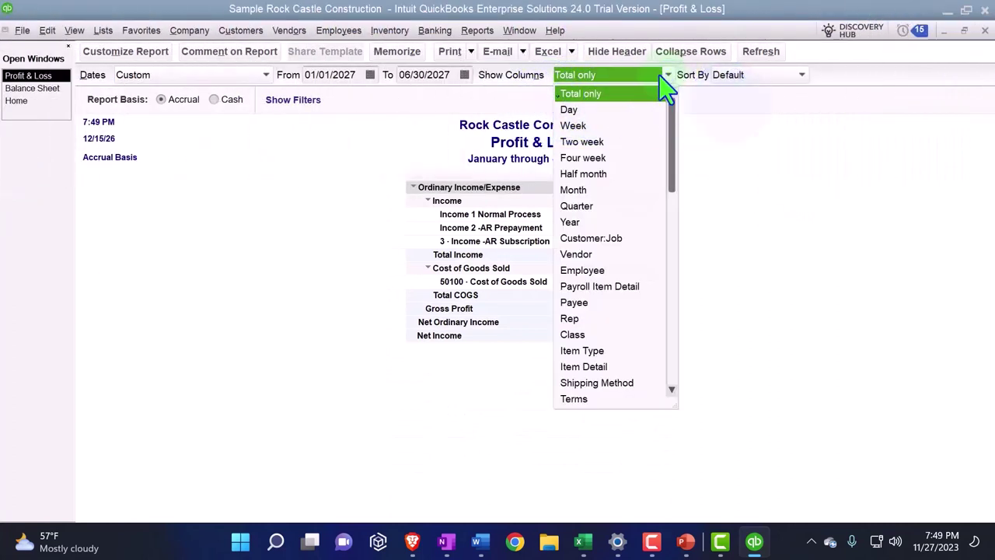
click(581, 190)
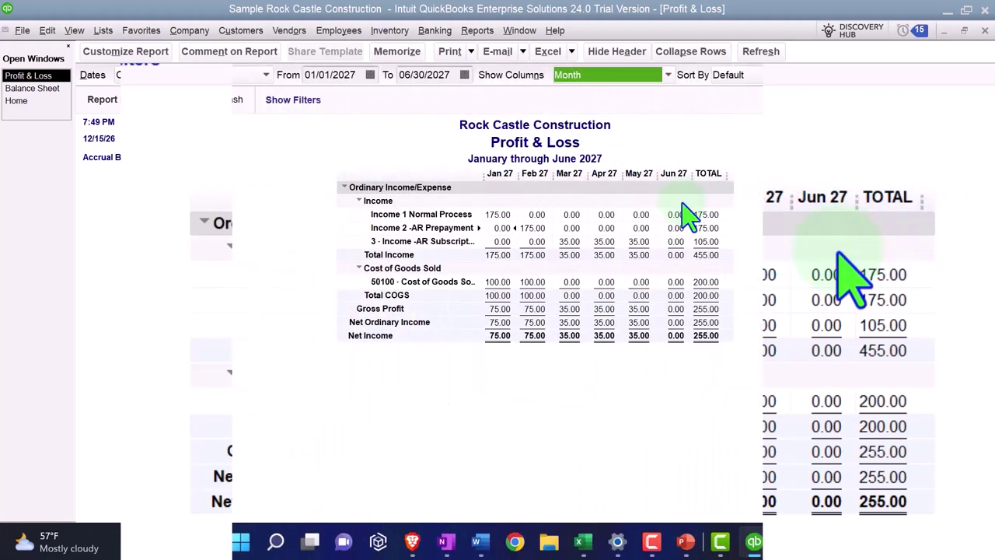
Step: Set the Profit & Loss column labels and related fonts to size 14
click(148, 52)
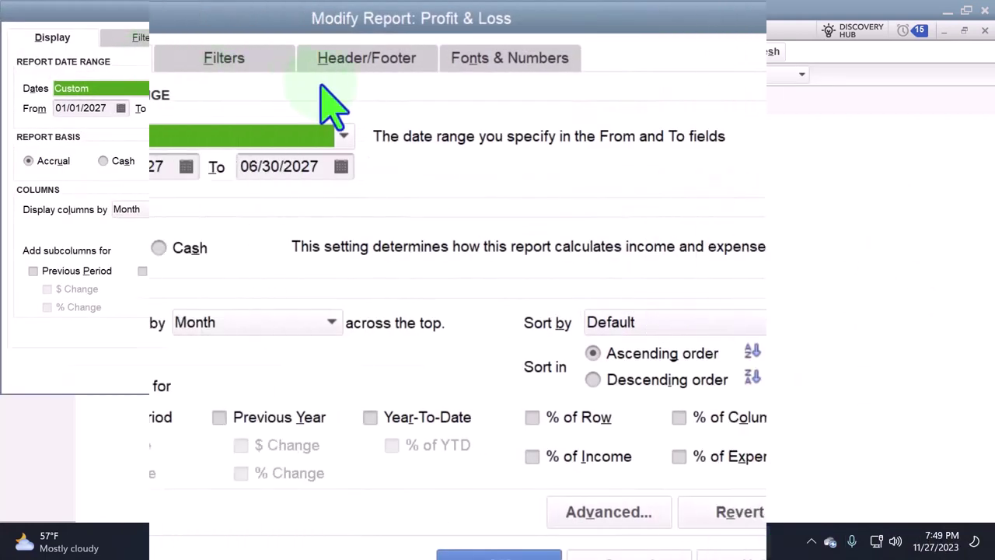
click(476, 56)
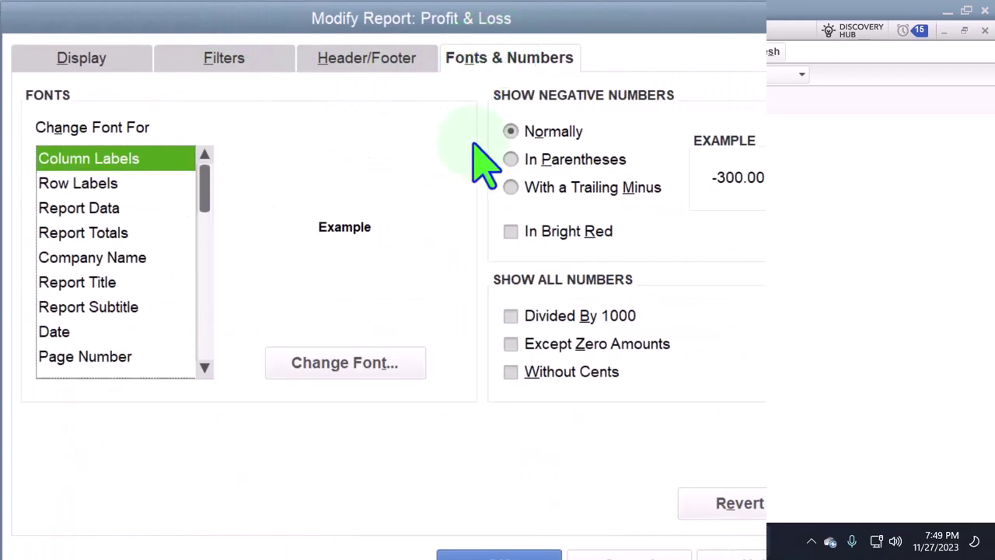
click(393, 364)
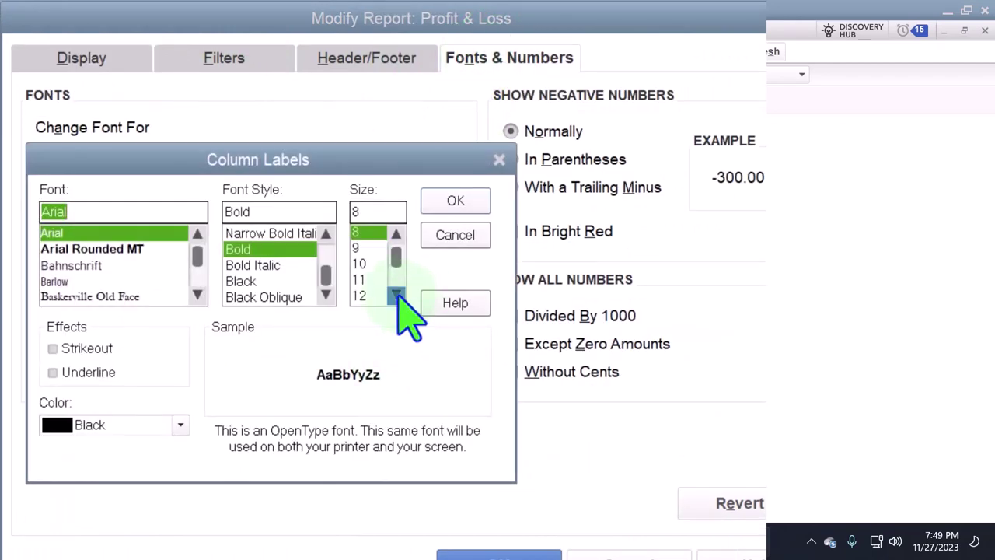
click(396, 295)
click(359, 297)
click(451, 202)
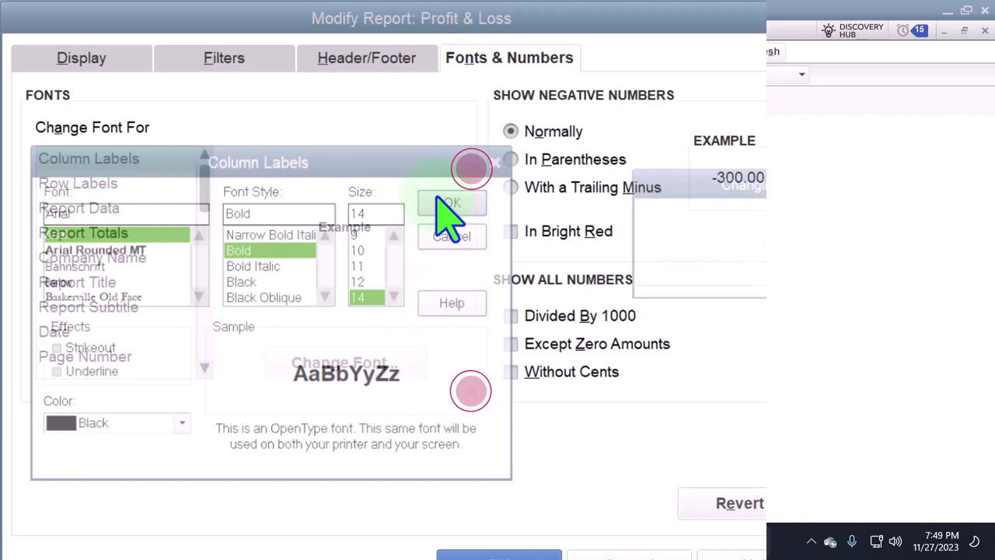
click(667, 260)
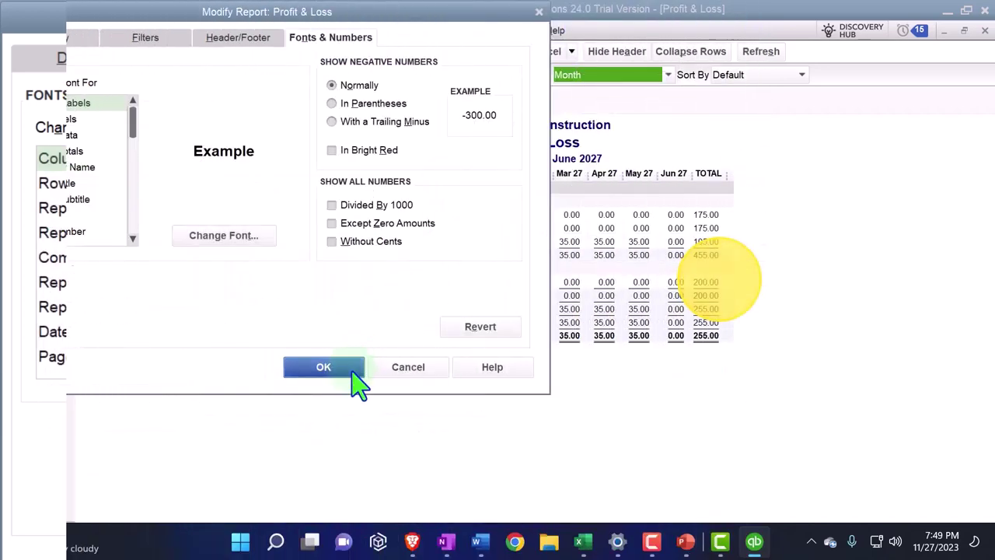
click(351, 370)
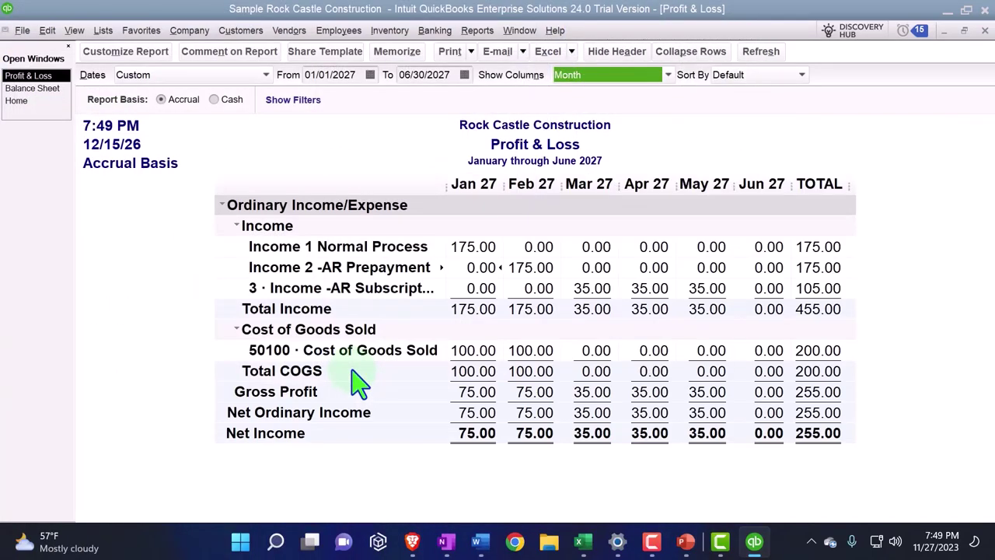
Step: Switch to Home in the Open Windows list
click(23, 100)
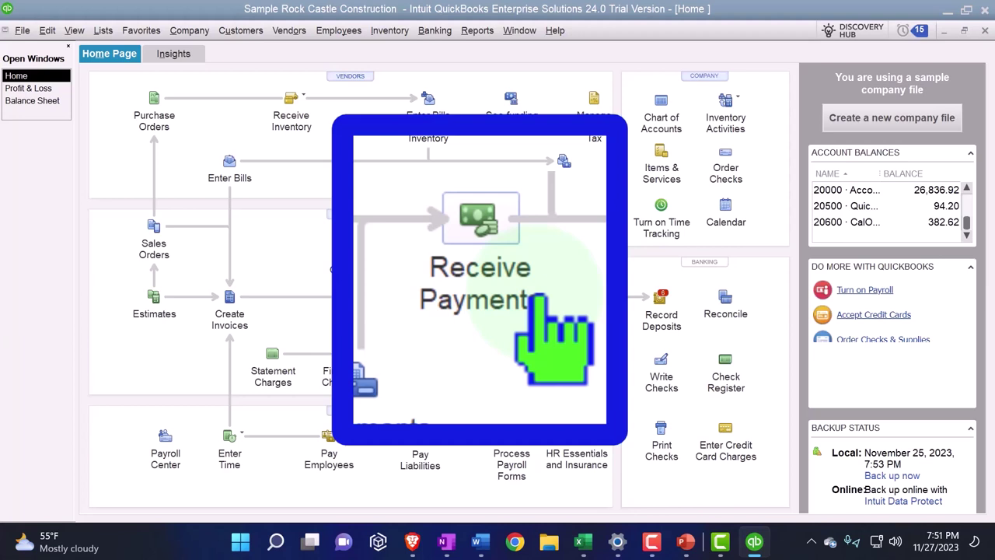
click(155, 303)
click(154, 233)
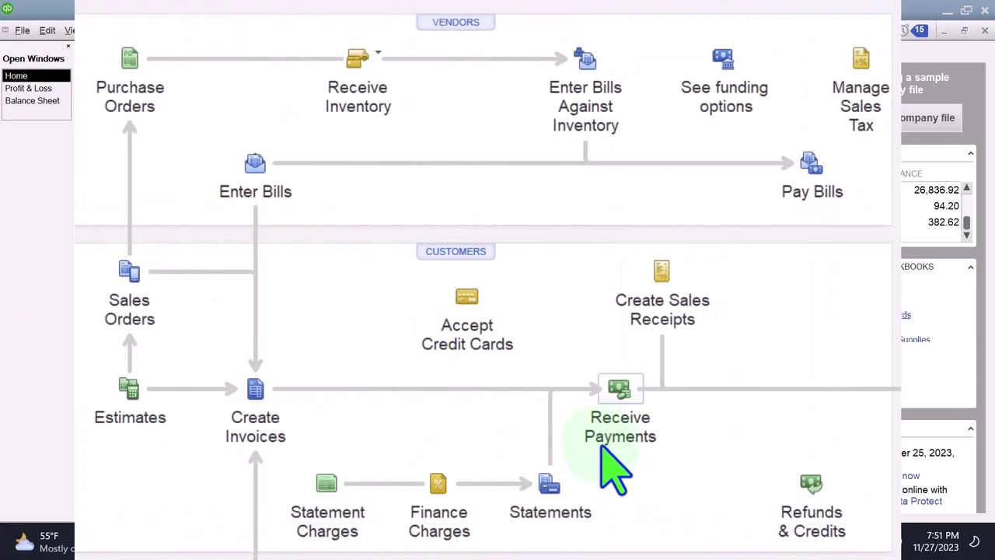
click(612, 454)
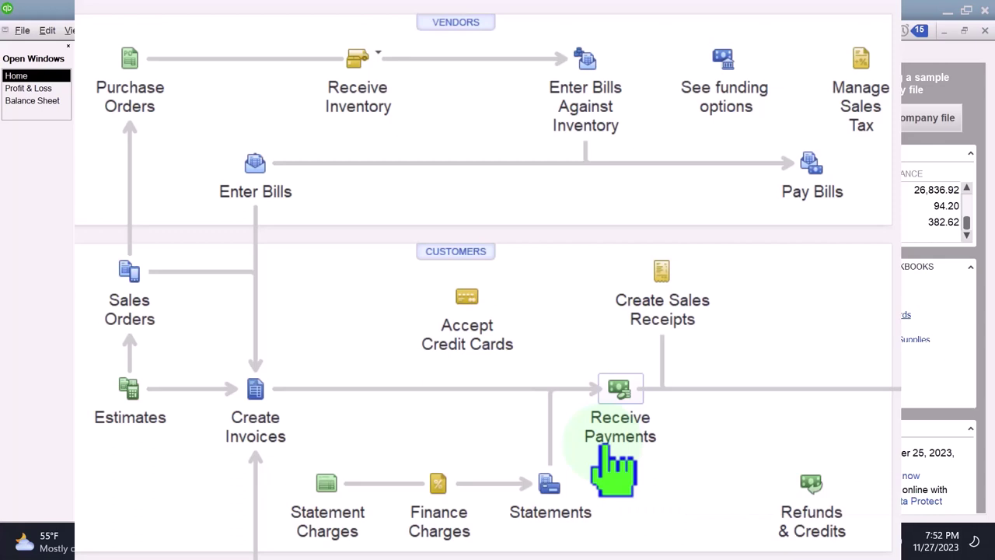
click(156, 109)
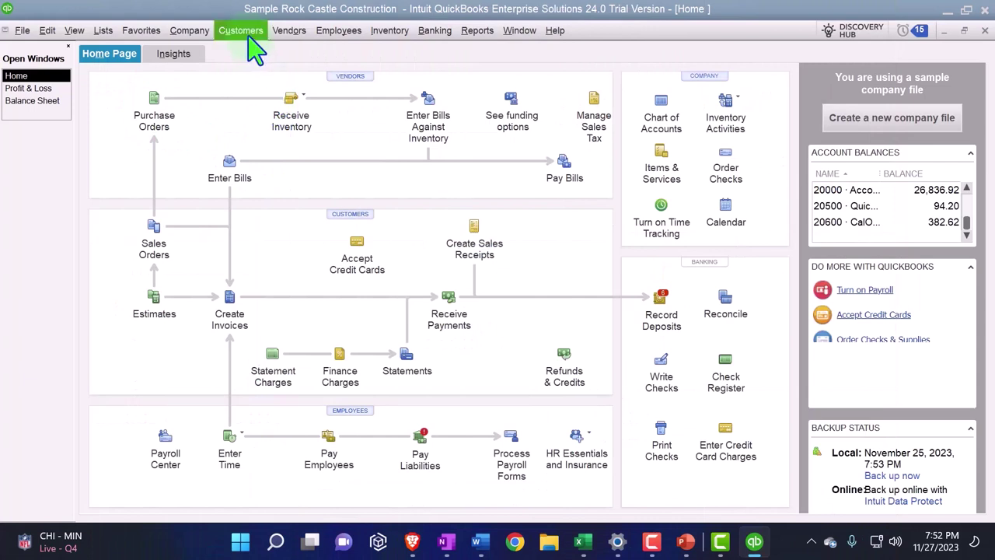
Step: In the Customer Center, review 2 -AR Prepayment Customer's estimate 616, sales order 7005 and payments, then go Home
click(245, 35)
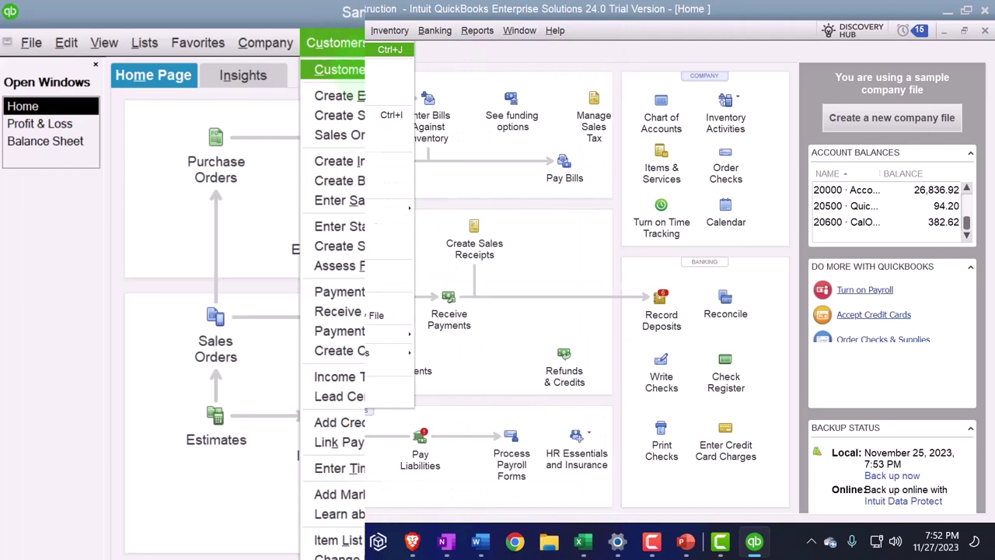
click(339, 69)
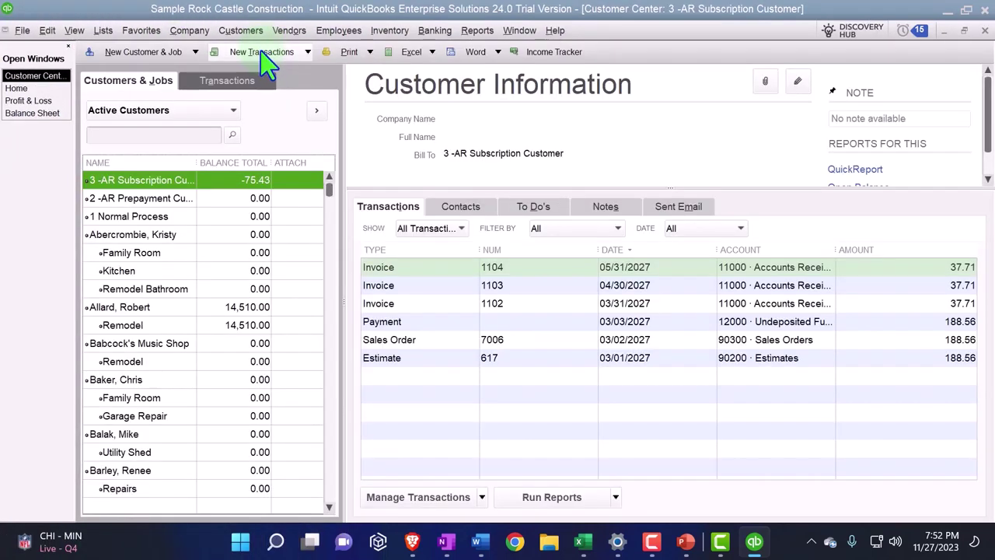
click(171, 199)
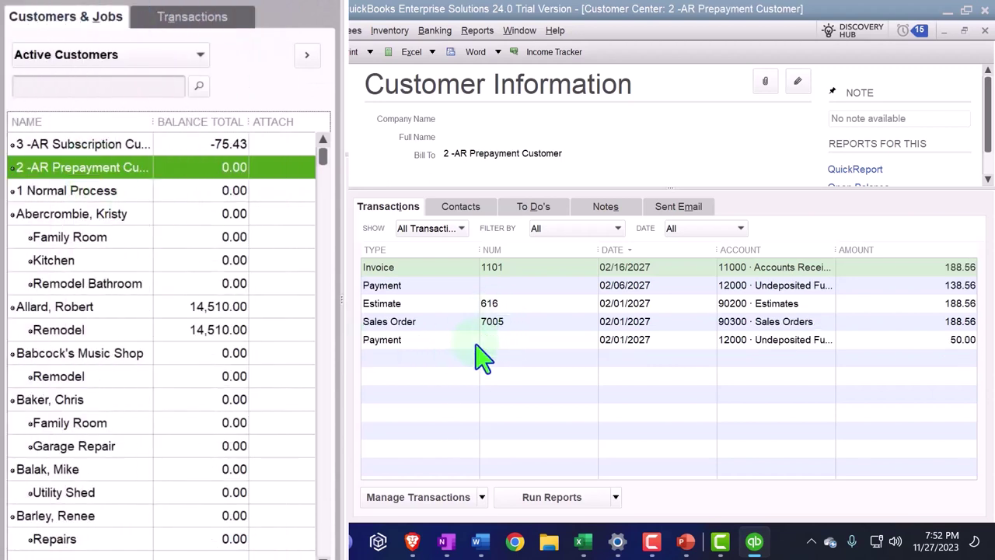
click(420, 308)
click(419, 322)
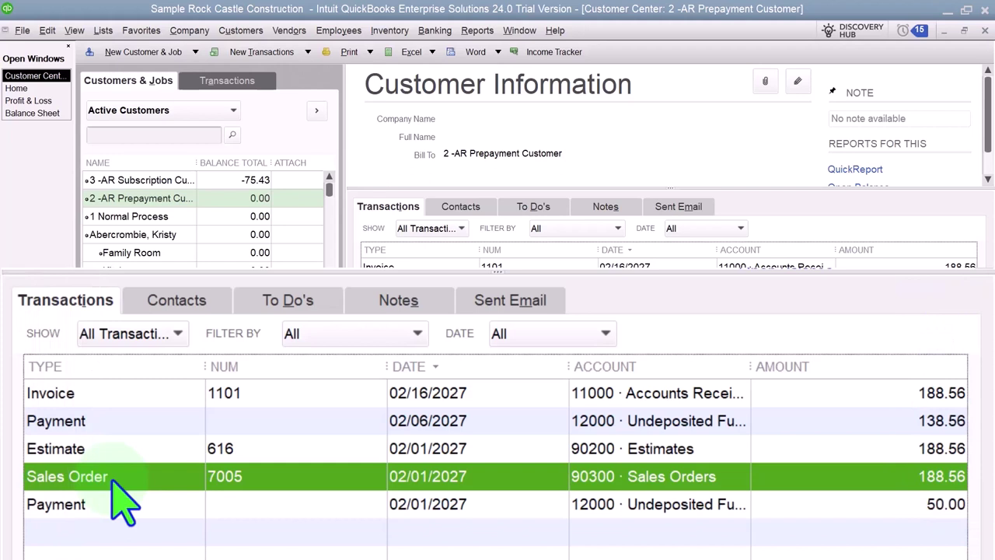
click(109, 421)
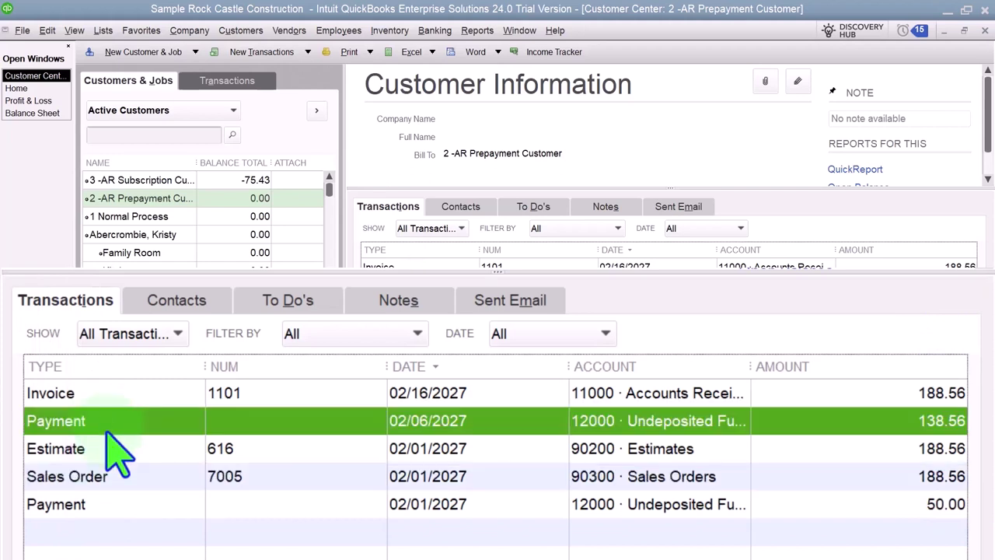
click(124, 504)
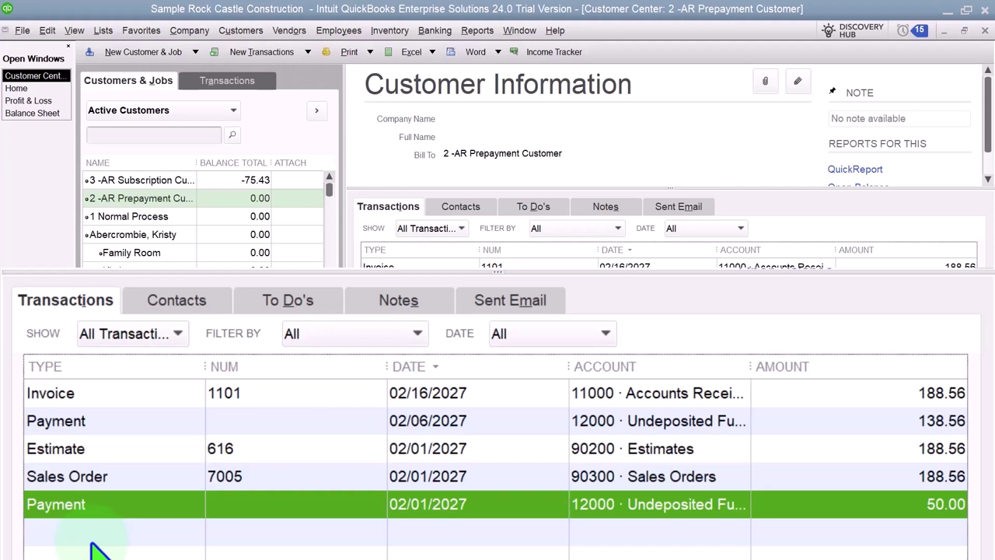
click(18, 88)
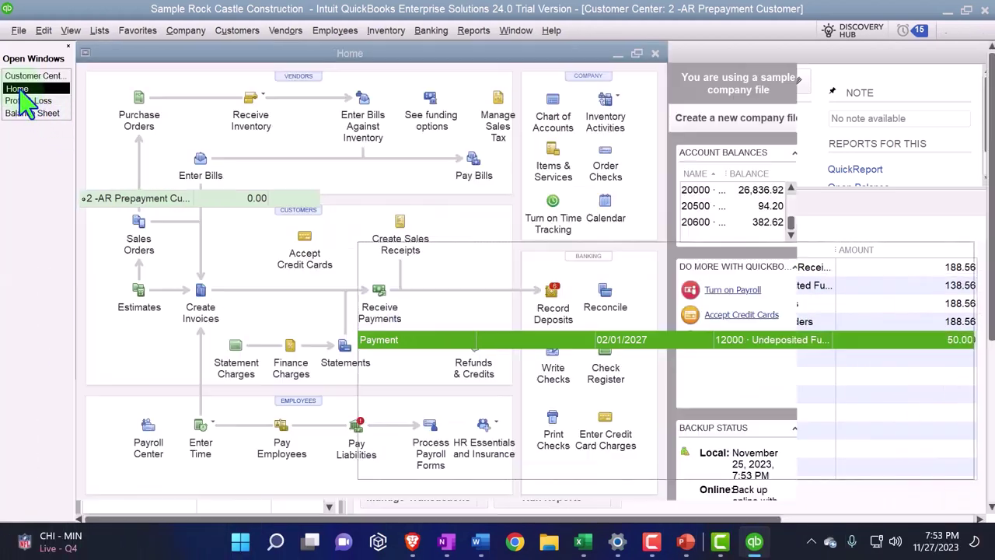
Step: Start a new estimate and Quick Add the customer '4 Customer Prepayment'
click(156, 303)
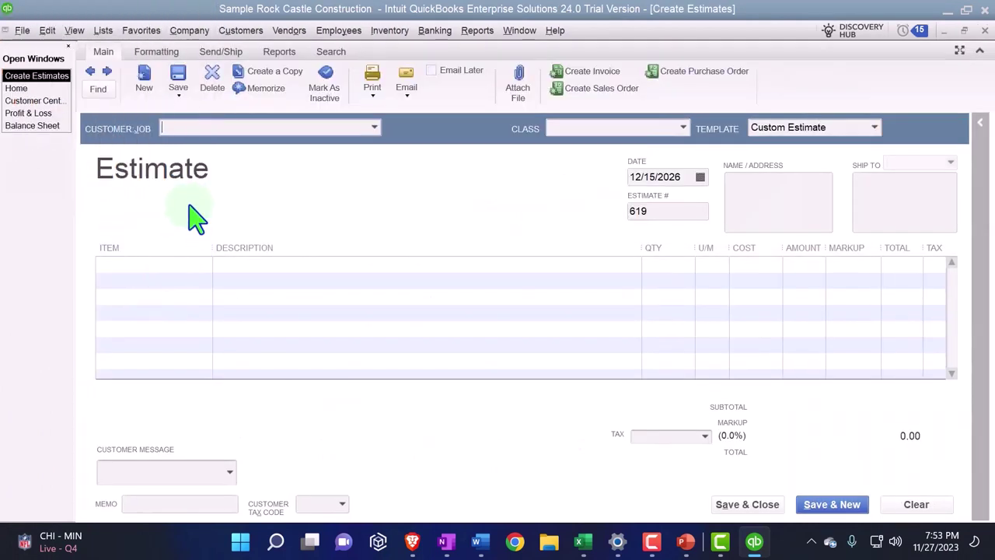
text(4 Cus)
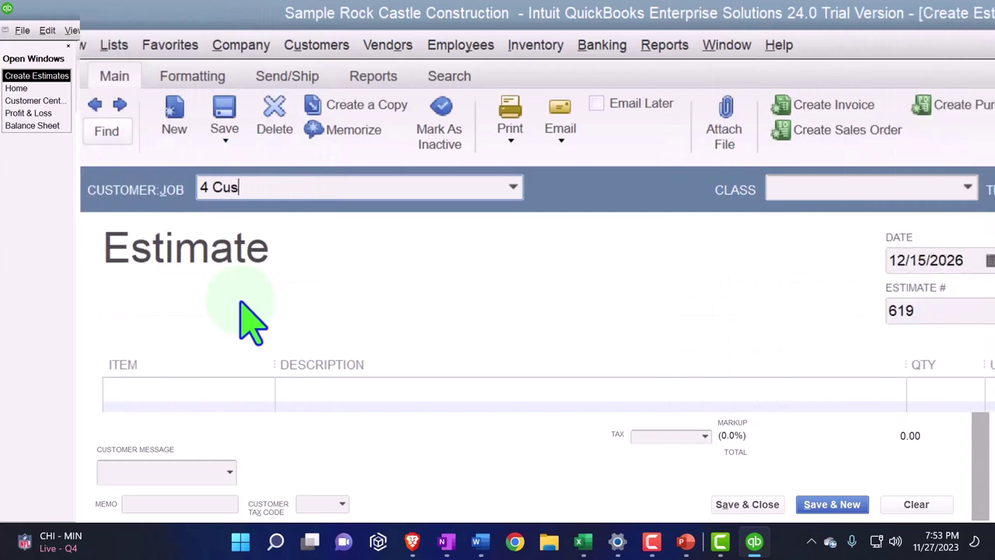
text(tomer PRepaymebn)
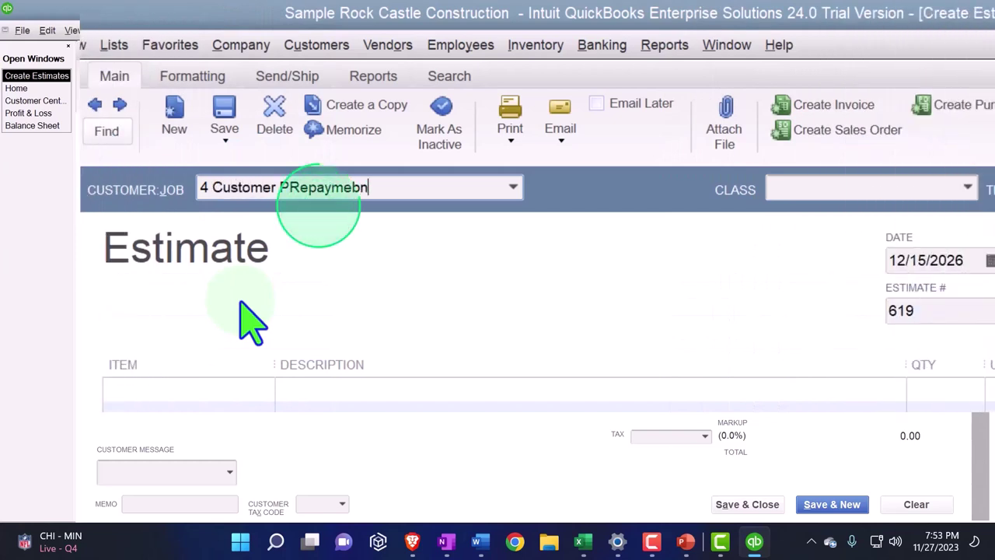
key(BackSpace)
key(BackSpace)
key(BackSpace)
key(BackSpace)
key(BackSpace)
key(BackSpace)
key(BackSpace)
key(BackSpace)
text(repayment)
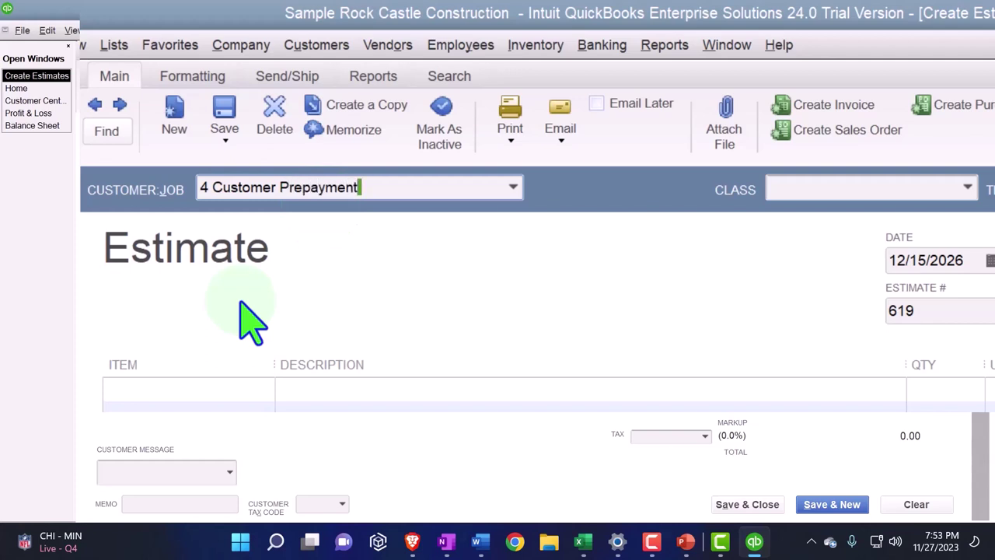
key(shift+Left)
key(shift+Left)
key(shift+Left)
key(shift+Left)
key(shift+Left)
key(shift+Left)
key(shift+Left)
key(shift+Left)
key(shift+Left)
key(shift+Left)
key(shift+Left)
key(shift+Left)
key(shift+Left)
key(shift+Left)
key(shift+Left)
key(shift+Left)
key(shift+Left)
key(shift+Left)
key(shift+Left)
key(shift+Left)
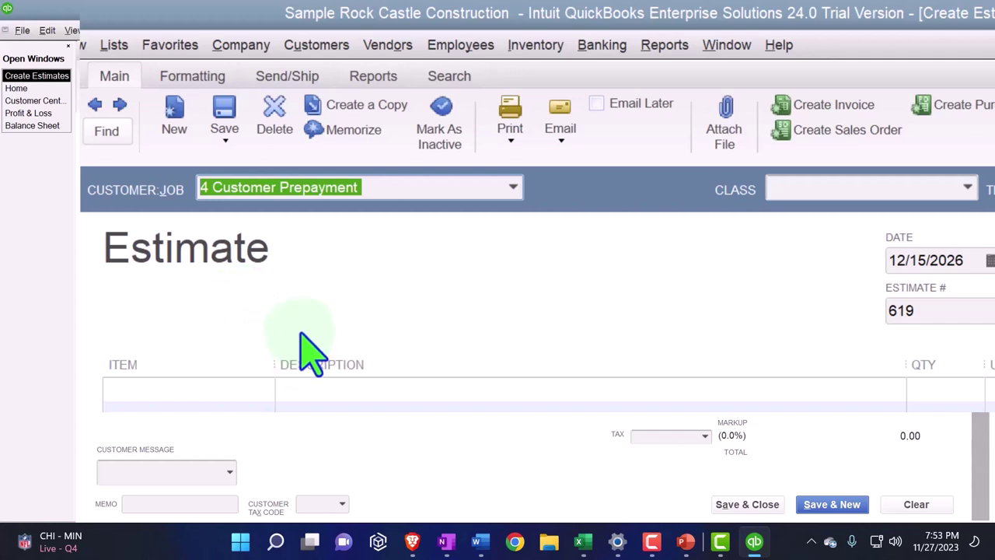
key(Tab)
click(544, 381)
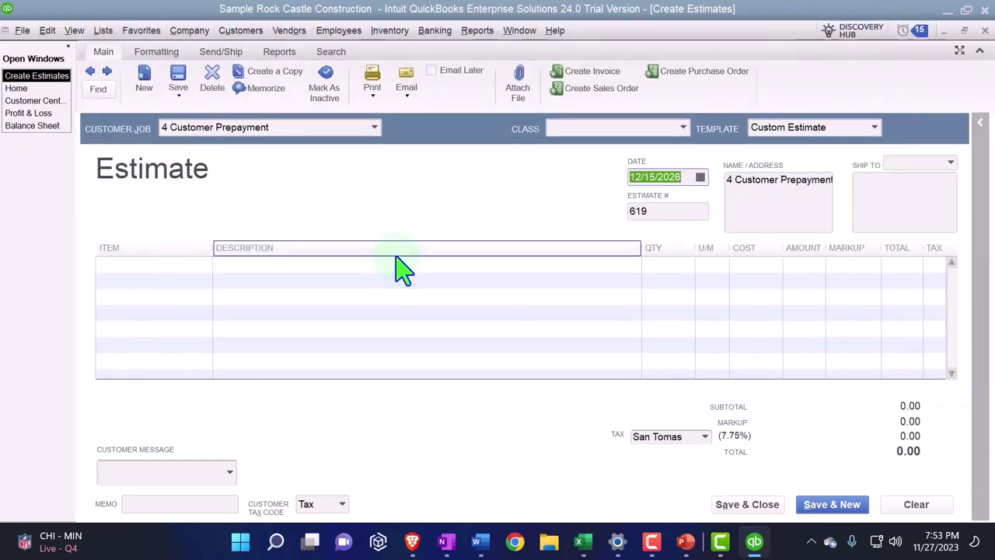
Step: Date the estimate 06/01/2027 and enter 'Customer Prepayment Item' on the first line
text(06/01/2027)
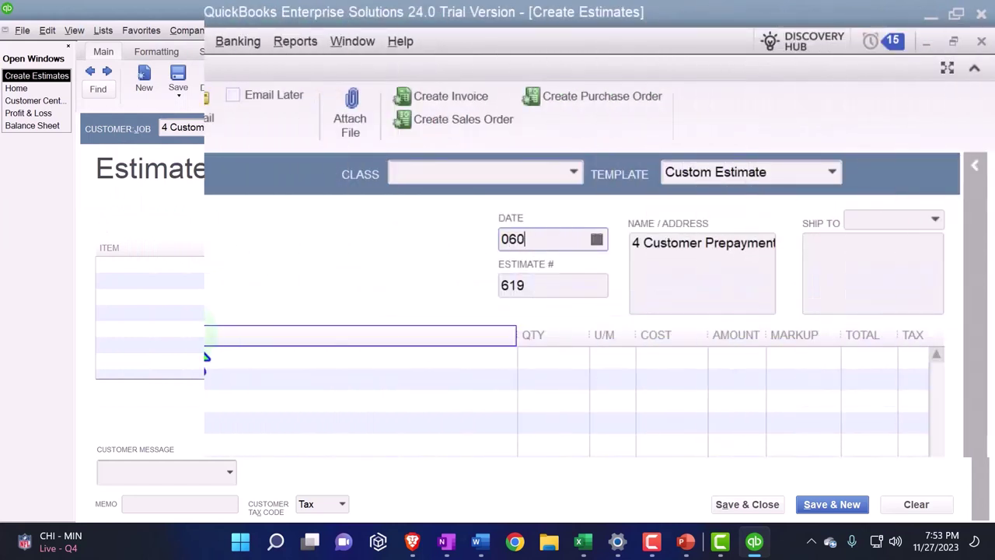
key(Tab)
key(Tab)
key(Tab)
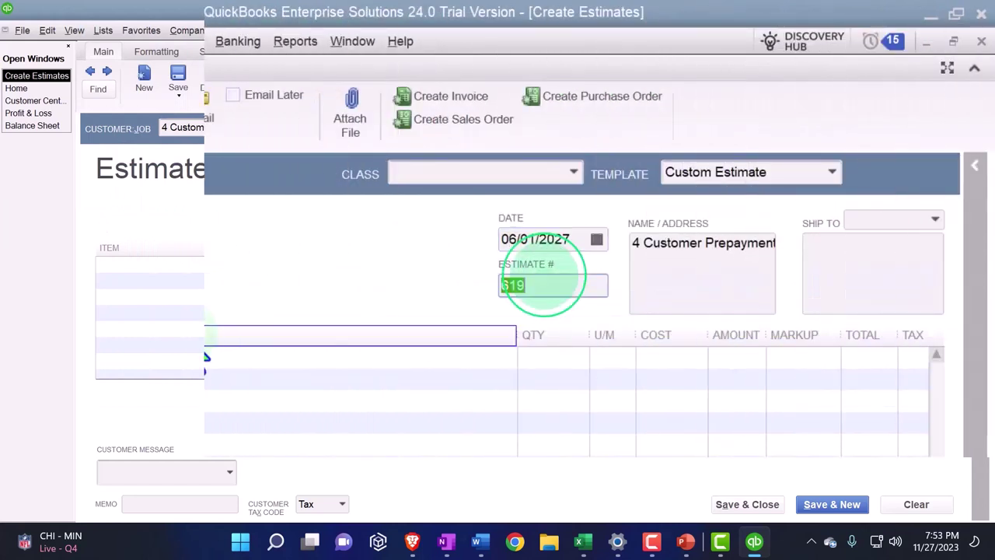
key(Tab)
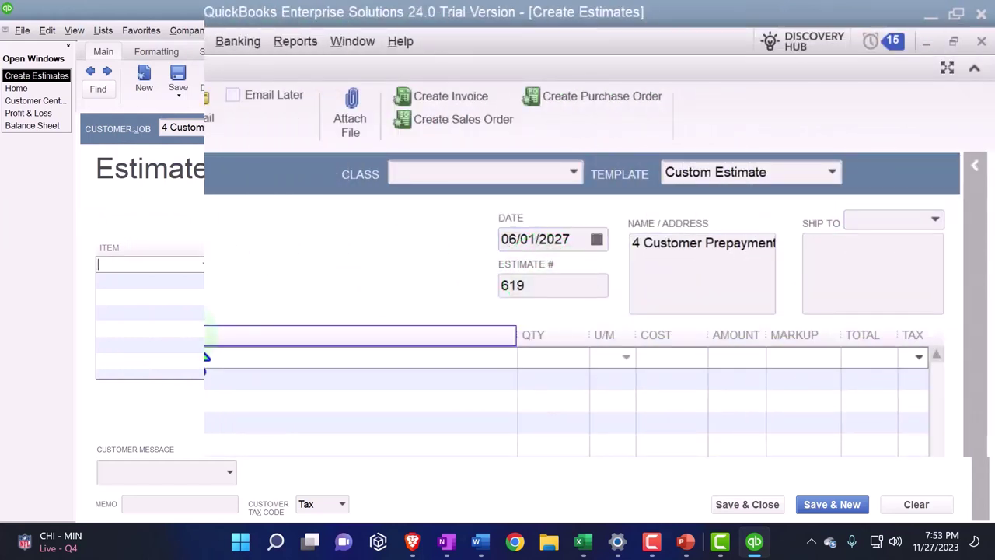
text(Customer Prepayment)
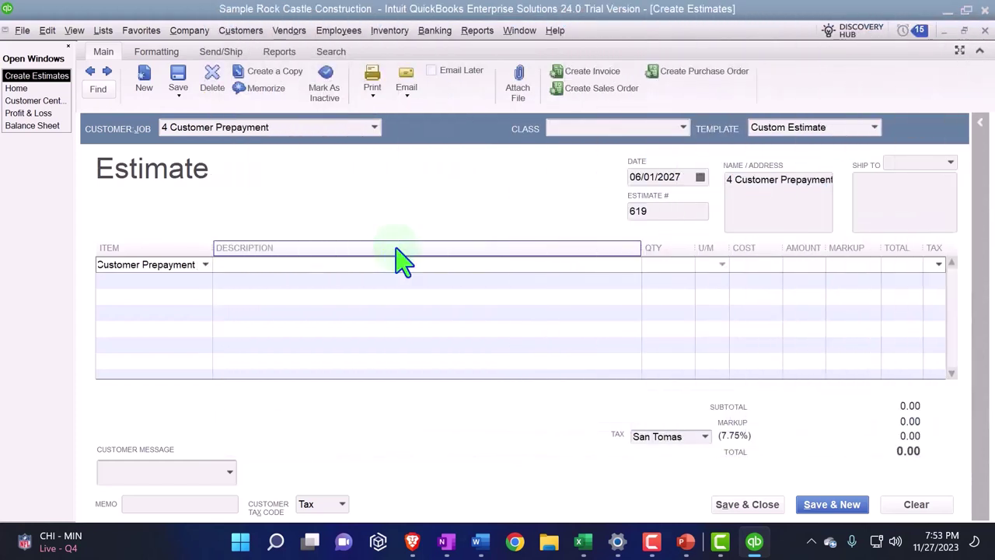
text( Item)
Step: Add the line's item as a new inventory part with an '… Item' purchase description
click(396, 261)
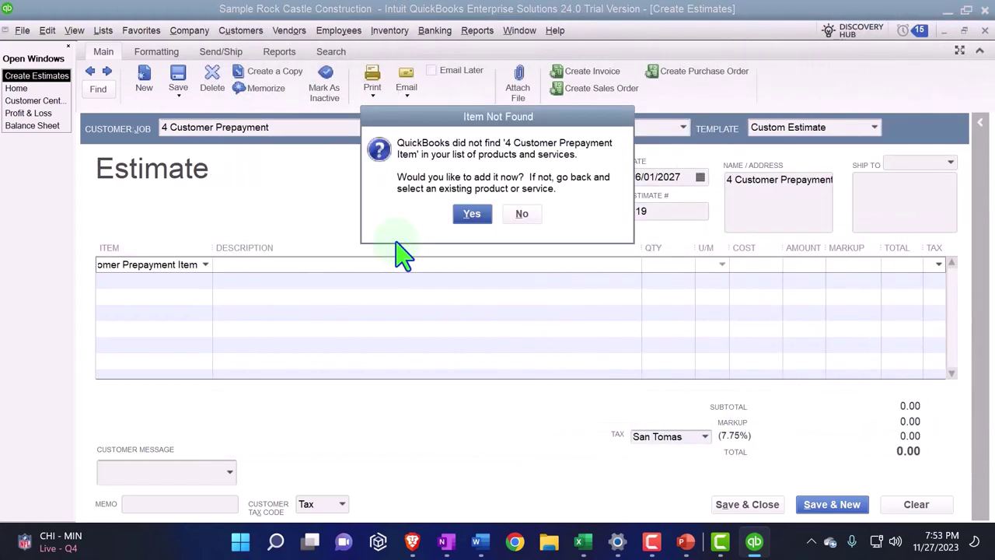
click(470, 216)
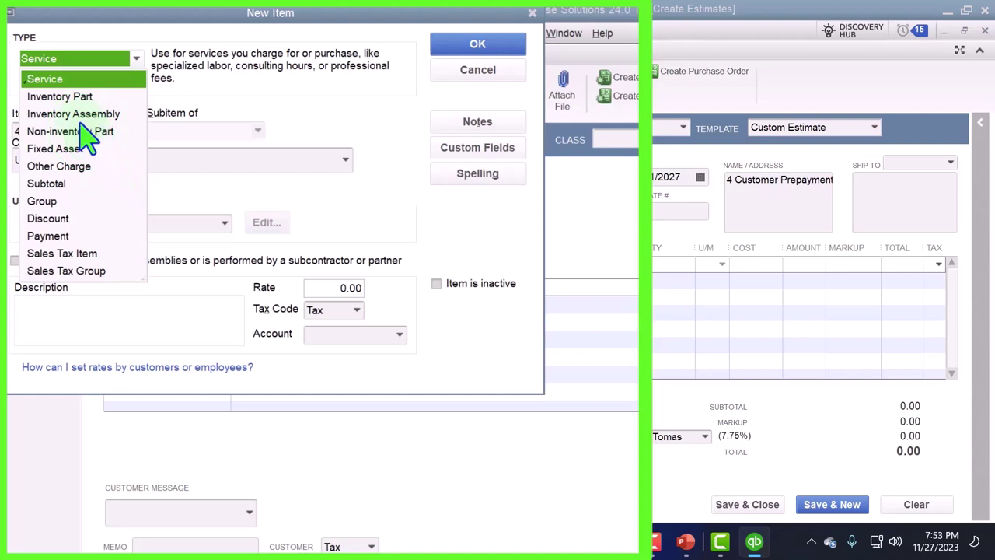
click(68, 97)
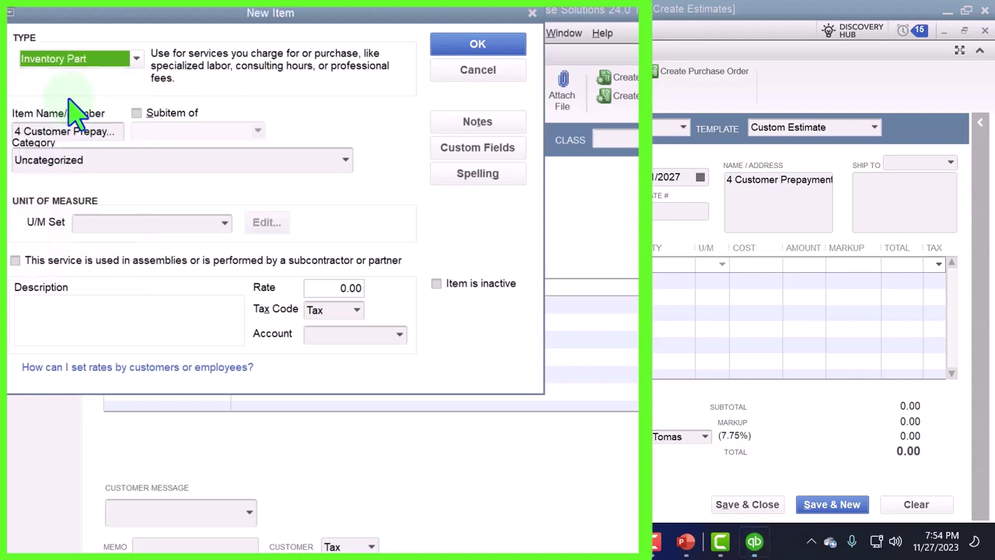
key(Tab)
key(ctrl+c)
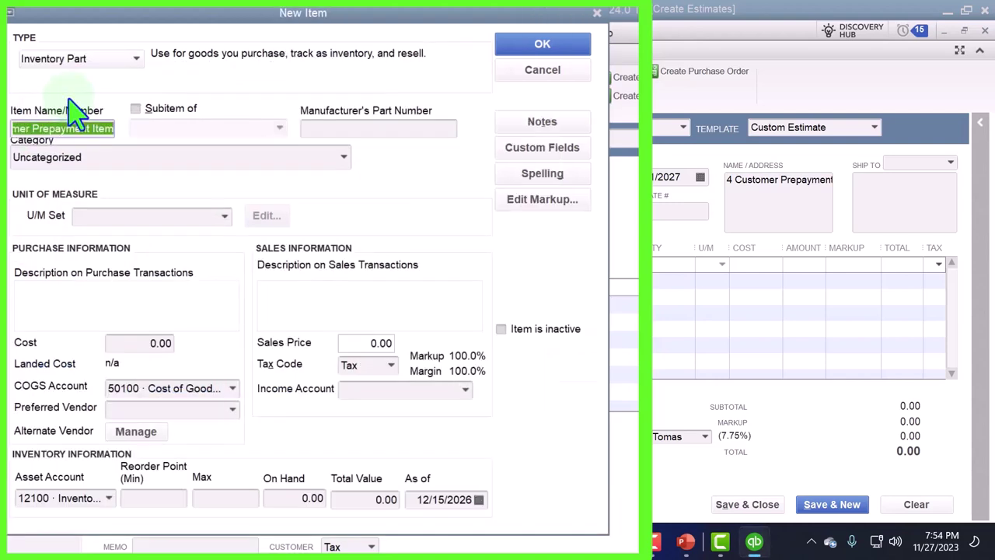
key(Tab)
key(Tab)
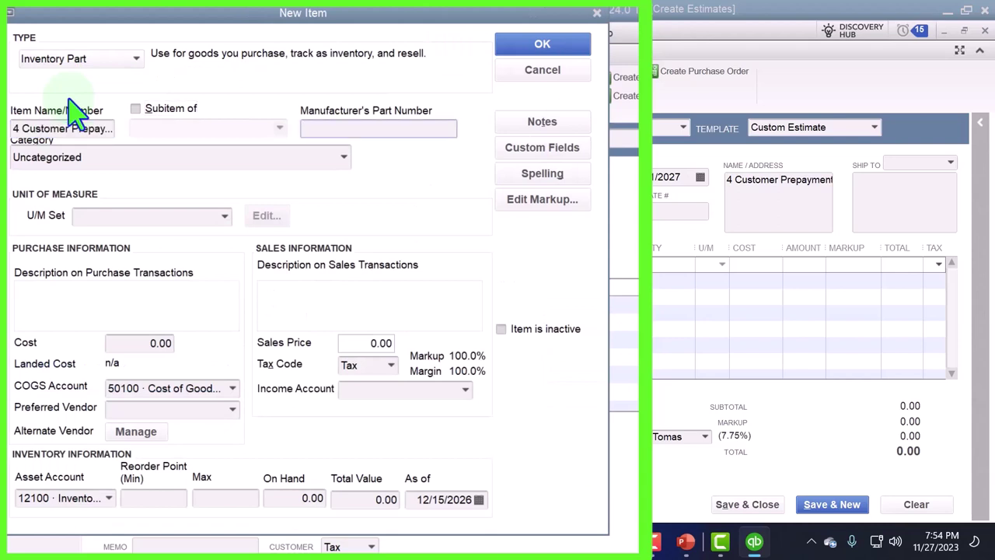
key(Tab)
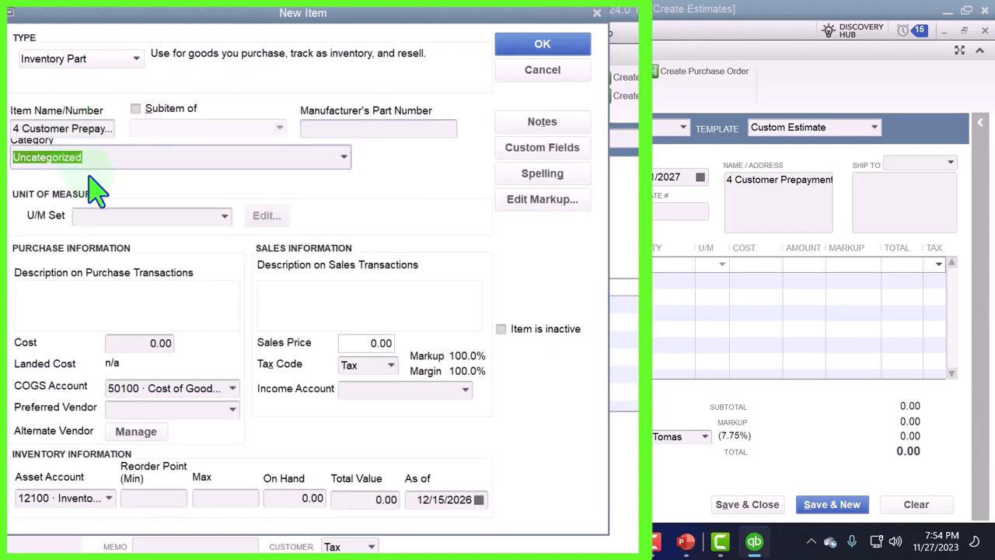
key(Tab)
key(ctrl+v)
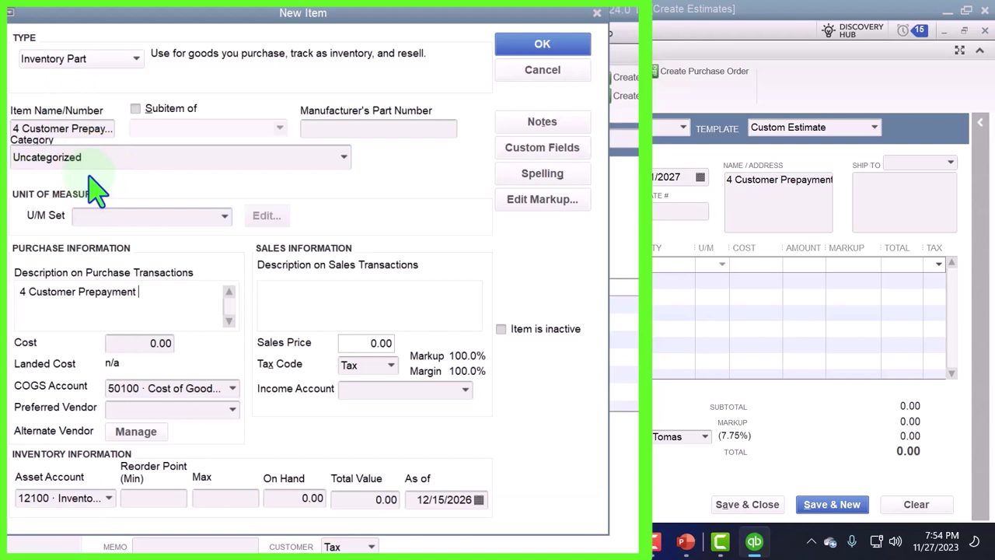
text(Item)
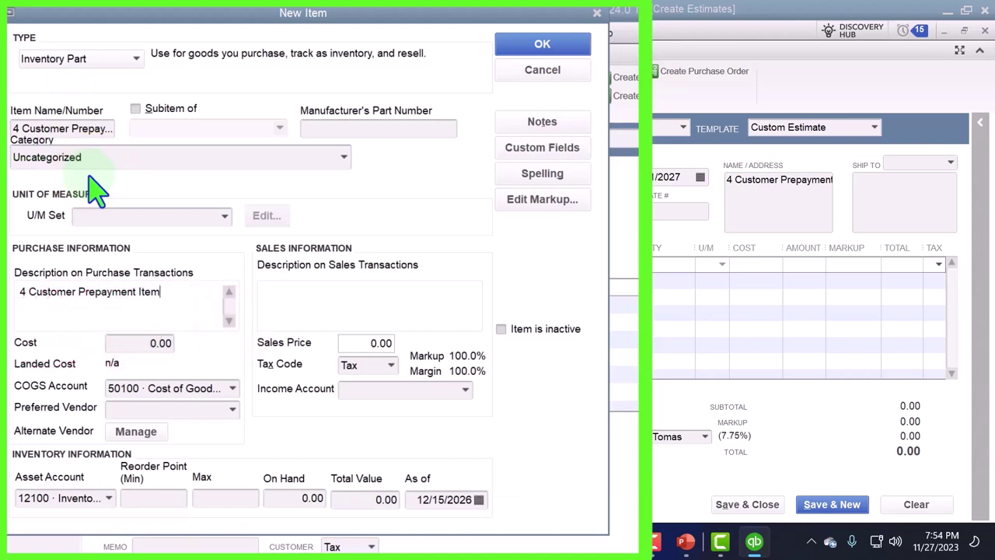
Step: Give the item cost 100.00, sales price 175.00, and a new income account name
key(Tab)
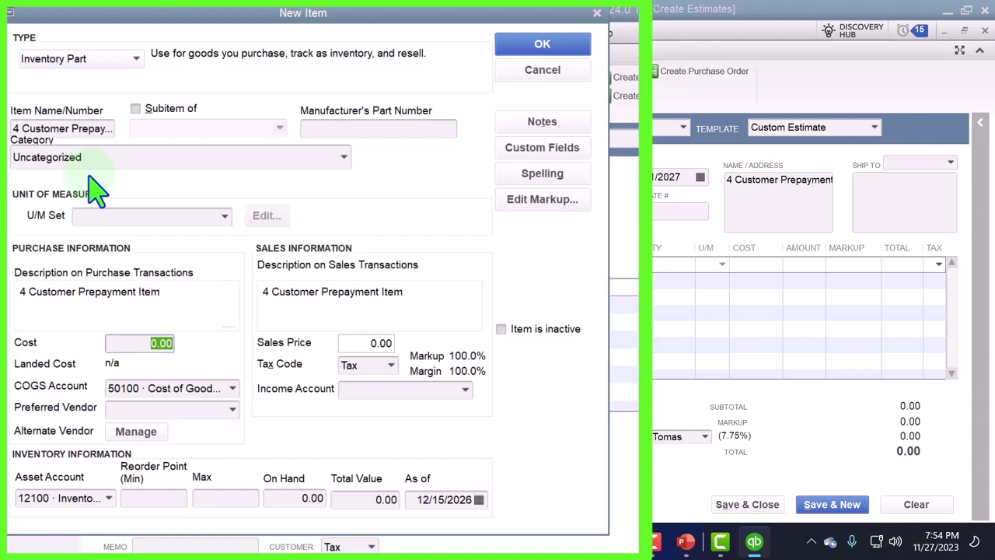
text(100)
key(Tab)
key(Tab)
key(Tab)
key(Tab)
key(Tab)
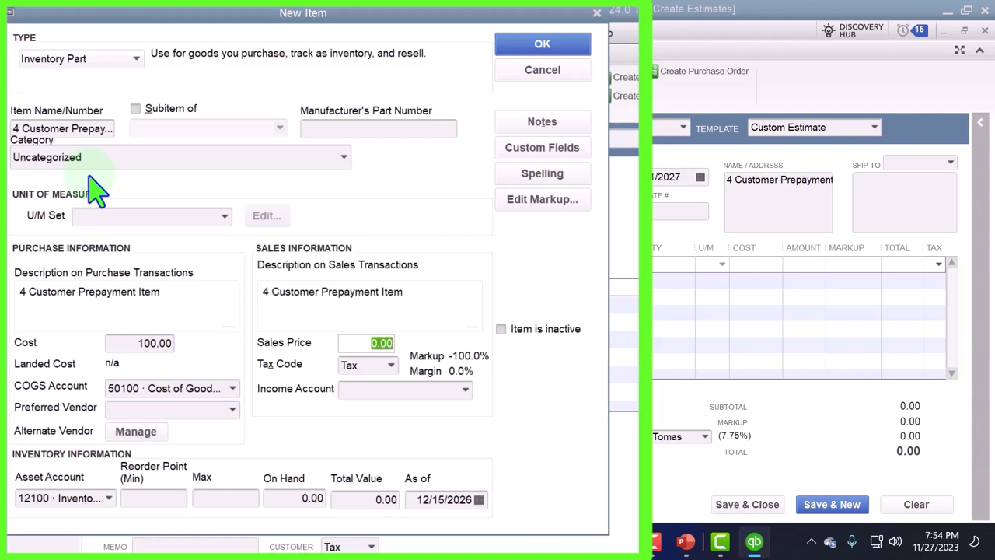
text(175)
key(Tab)
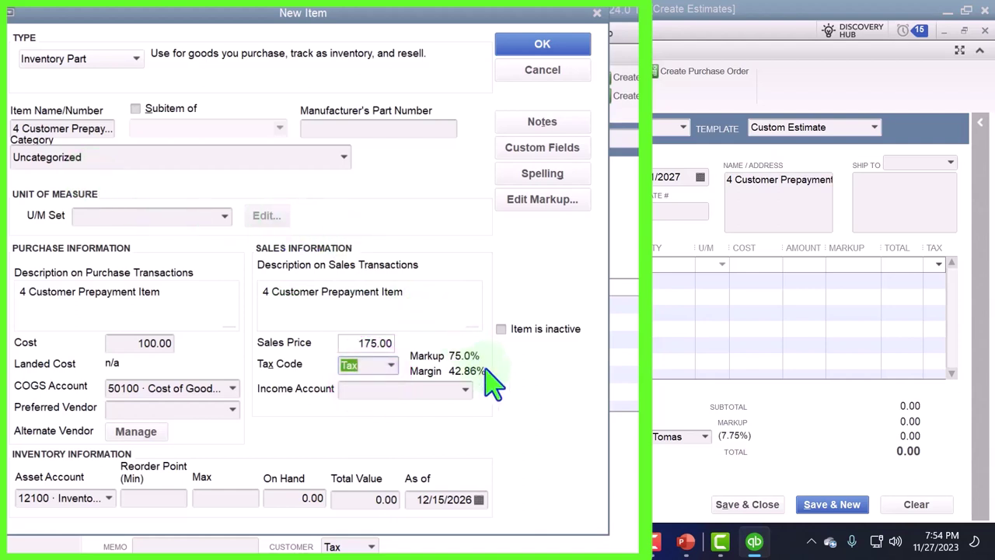
key(Tab)
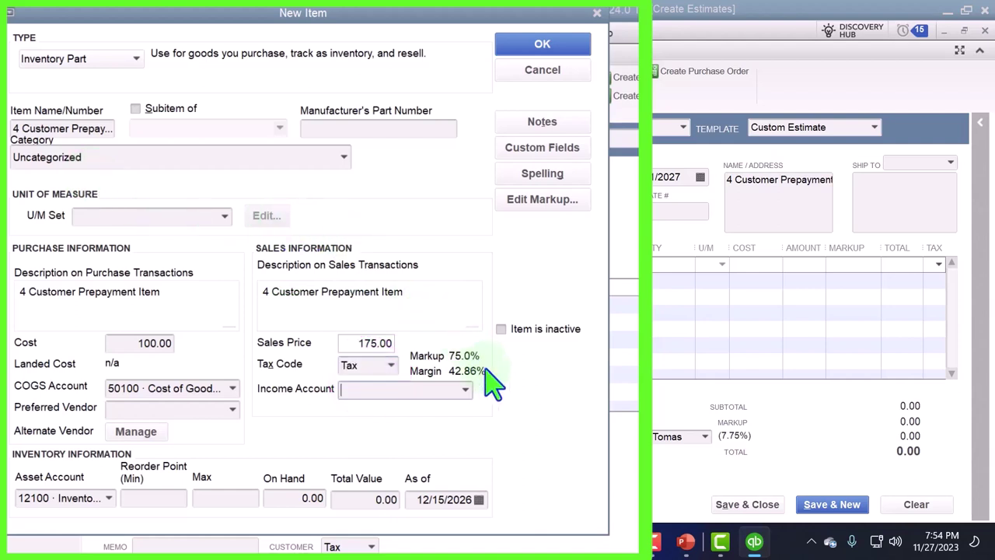
key(ctrl+v)
key(Tab)
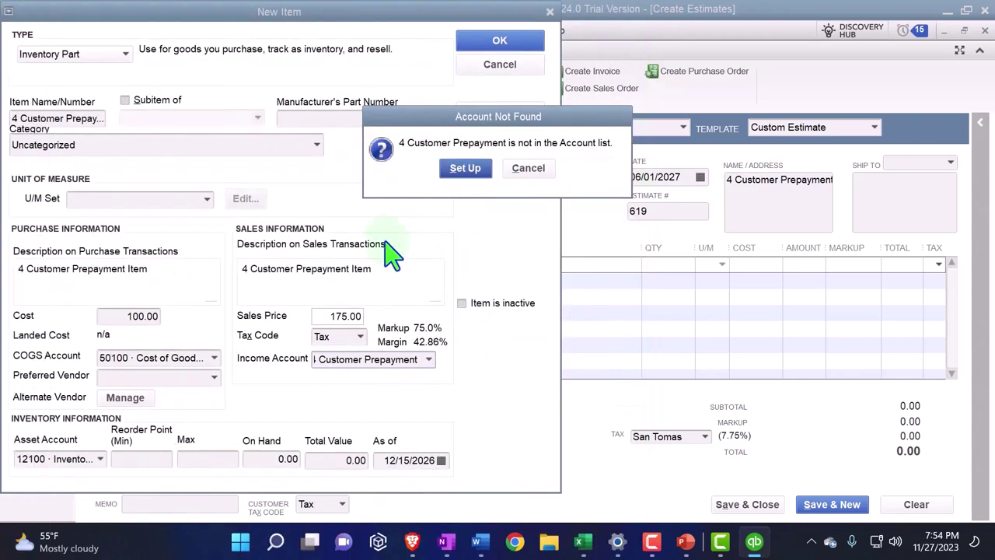
Step: Set up income account number 4 named 'Customer Prepayment Income' and save it
click(465, 168)
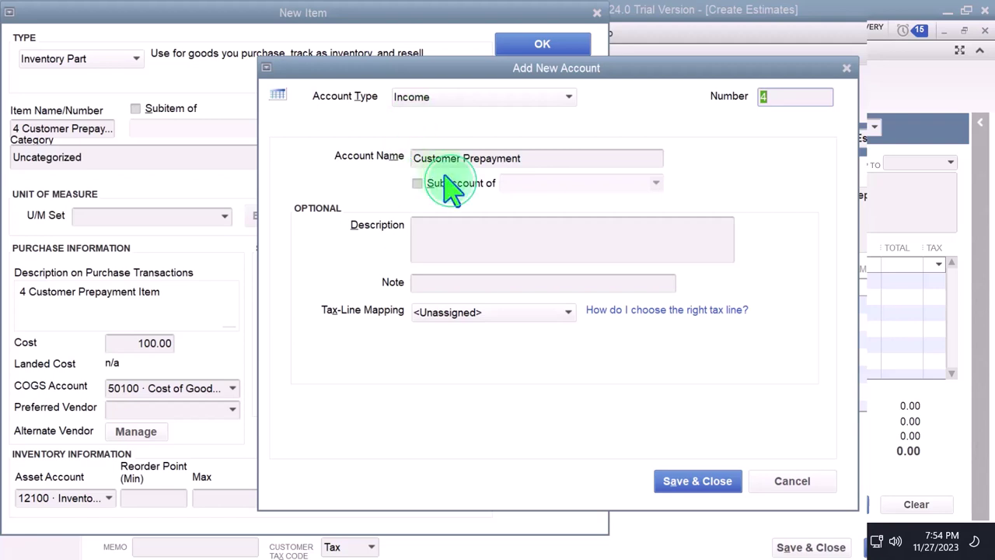
click(557, 160)
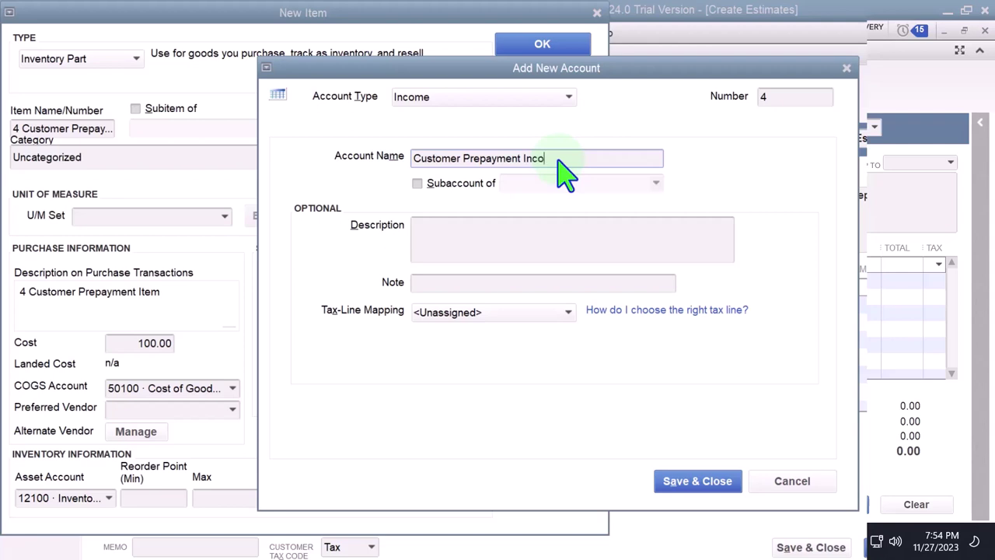
key(Tab)
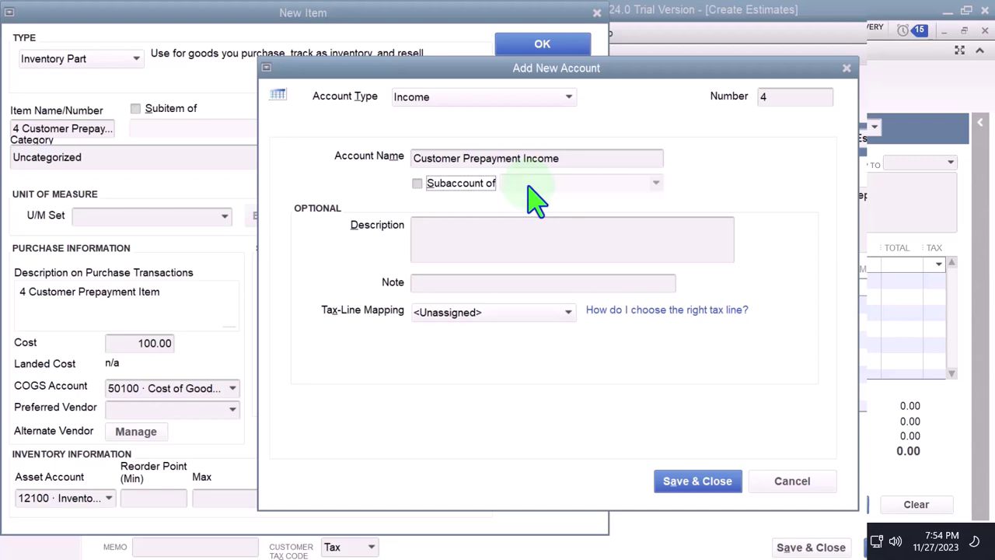
click(713, 482)
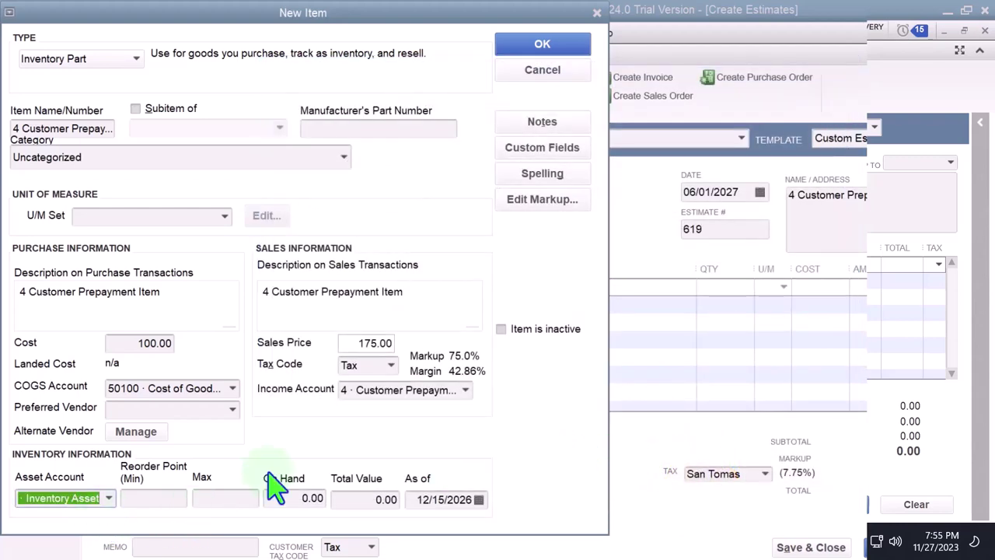
Step: Save the new item, confirm the 175.00 line and 188.56 estimate total, then switch to Excel
click(542, 45)
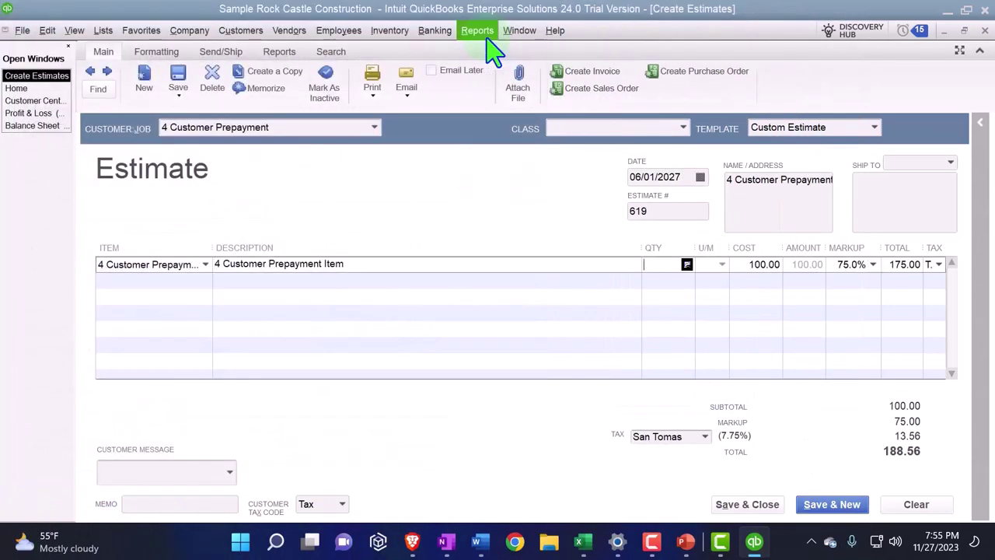
key(Tab)
key(Tab)
key(Tab)
key(Tab)
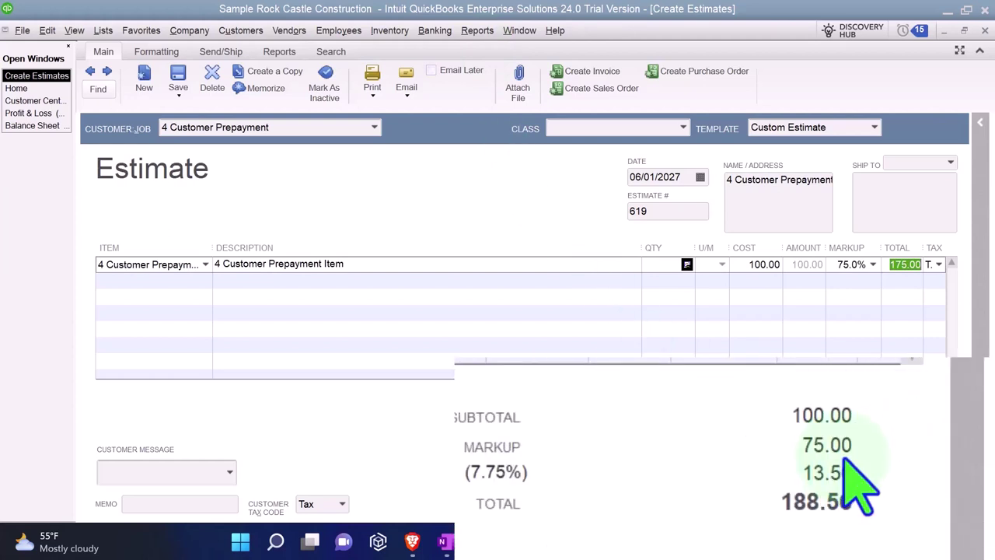
click(913, 264)
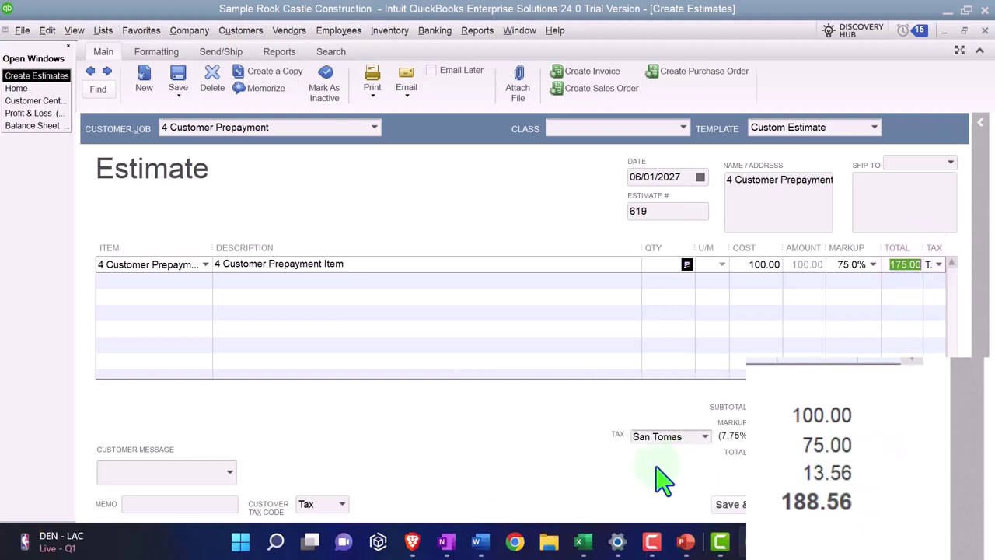
click(583, 541)
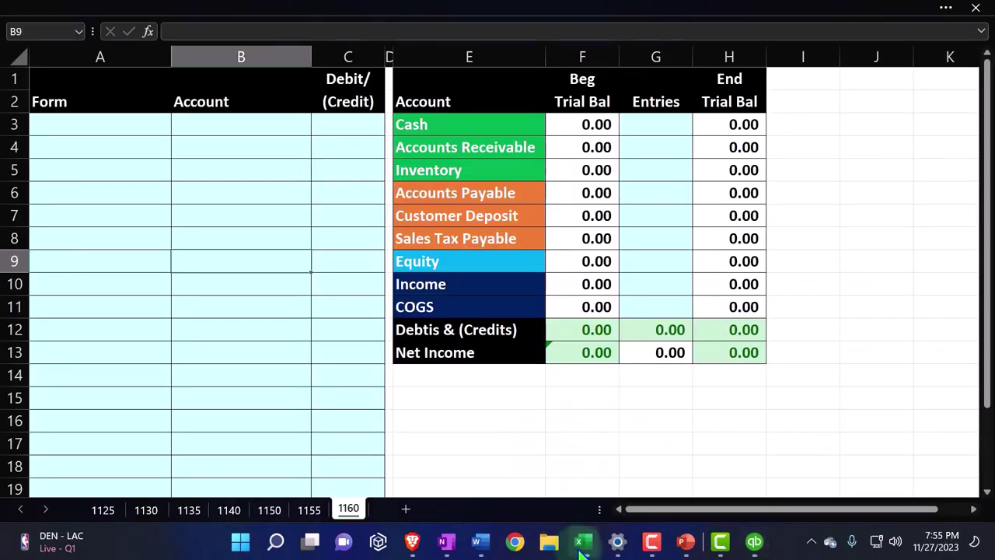
Step: Copy the Estimate 'No financial transaction' row from sheet 1155 into sheet 1160 row 3, then return to QuickBooks
click(309, 511)
click(102, 116)
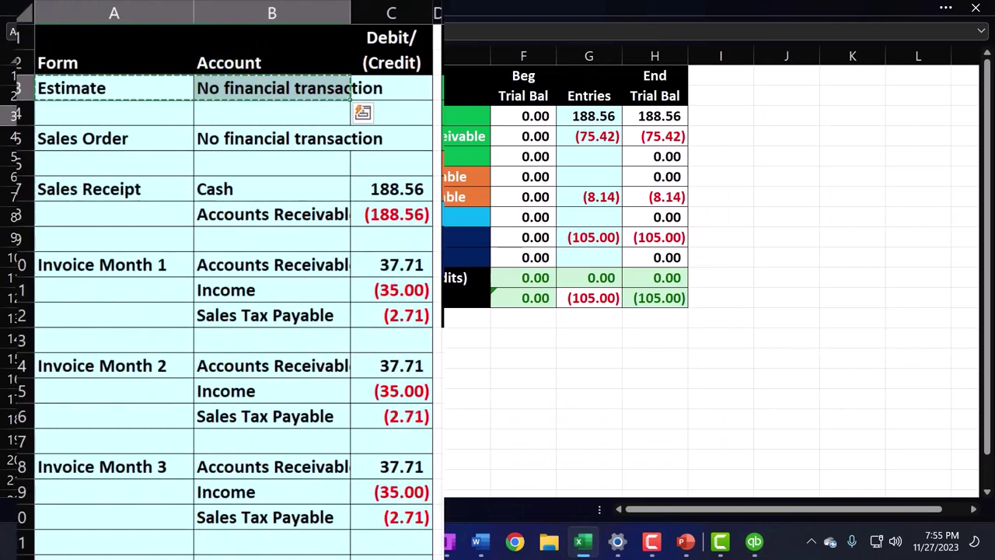
key(ctrl+Page_Down)
text(Estimate	No financial transaction)
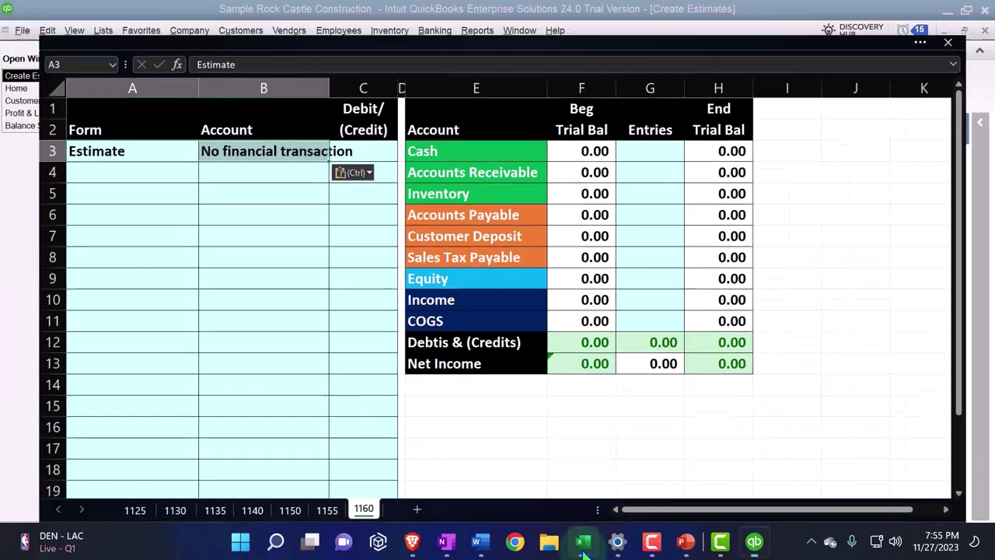
click(584, 544)
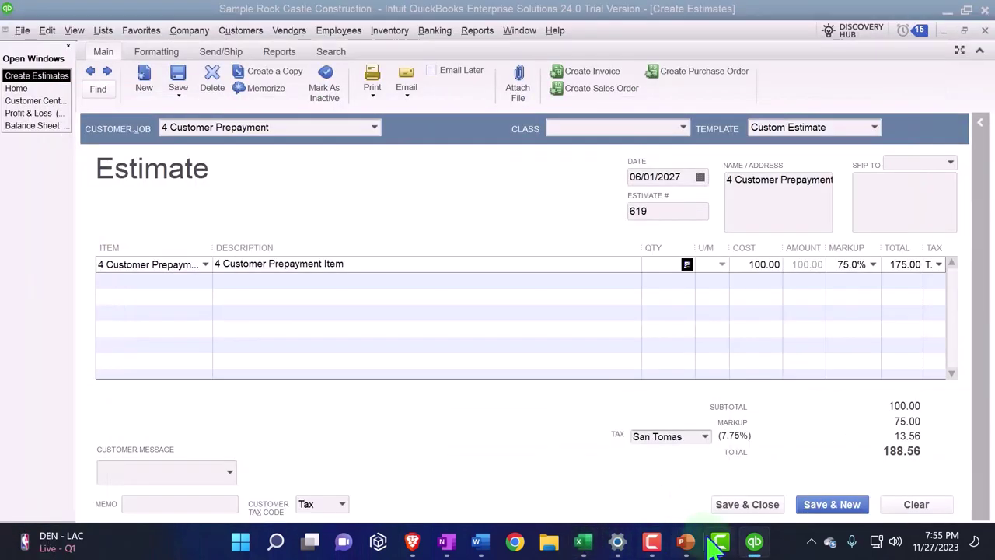
Step: Save estimate 619 for 188.56, verify it in the Customer Center, and return to the Home page
click(752, 504)
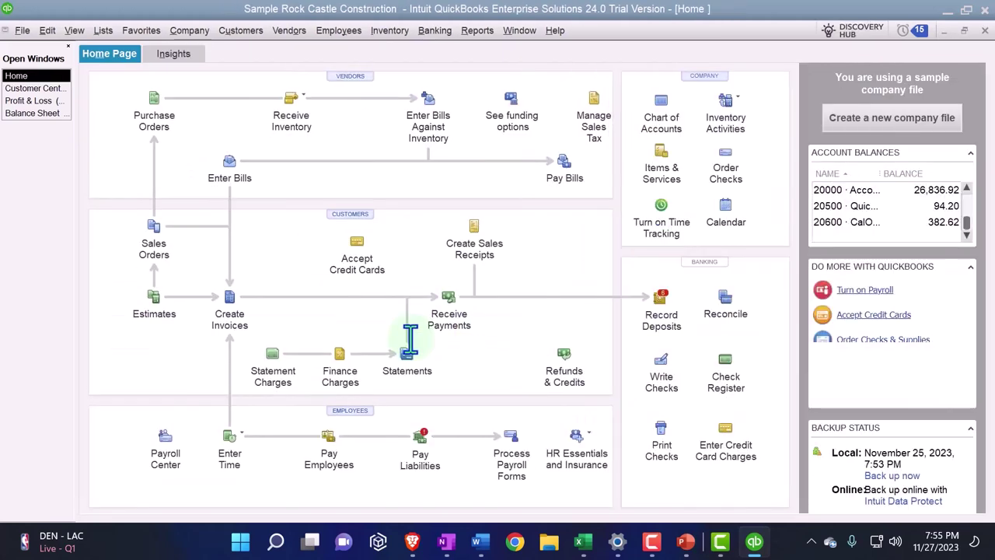
click(35, 88)
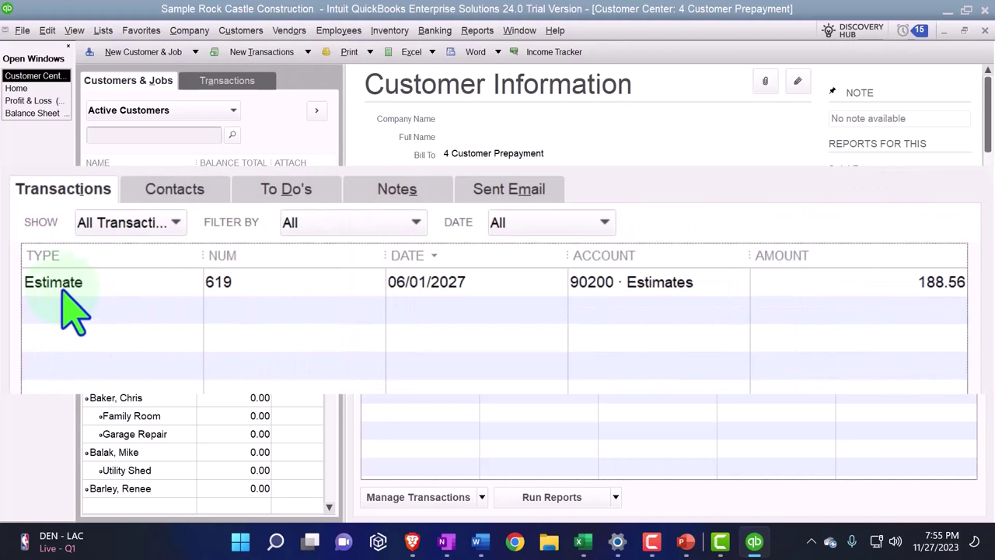
click(20, 88)
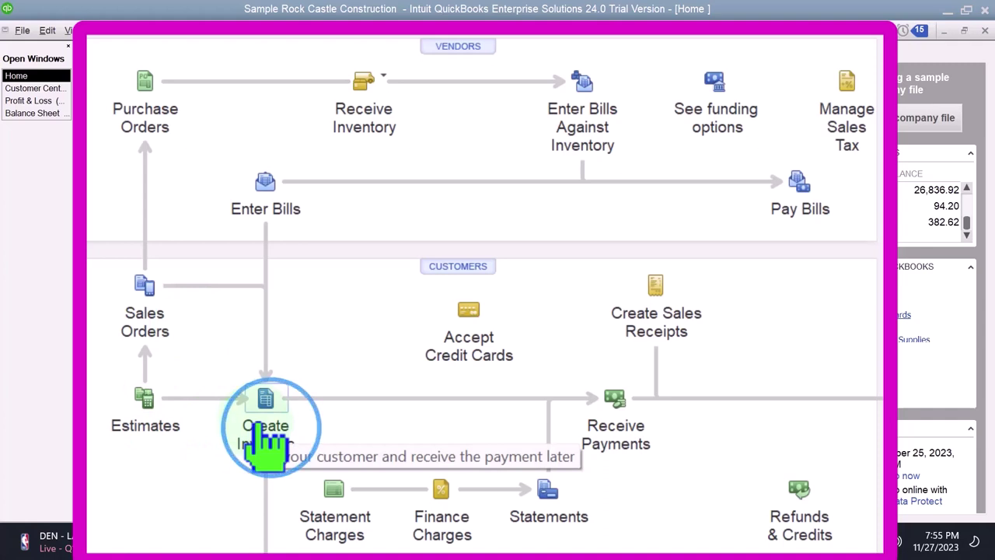
click(159, 311)
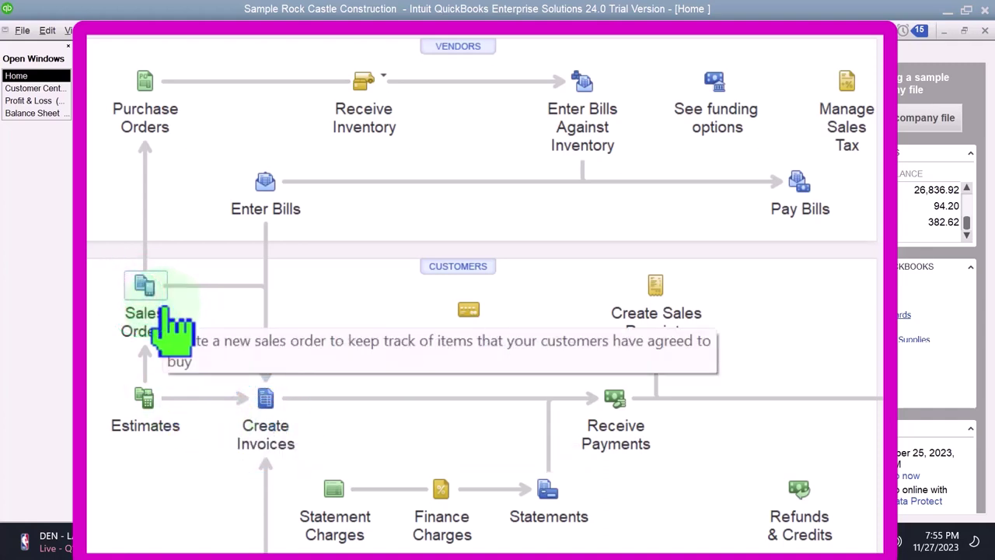